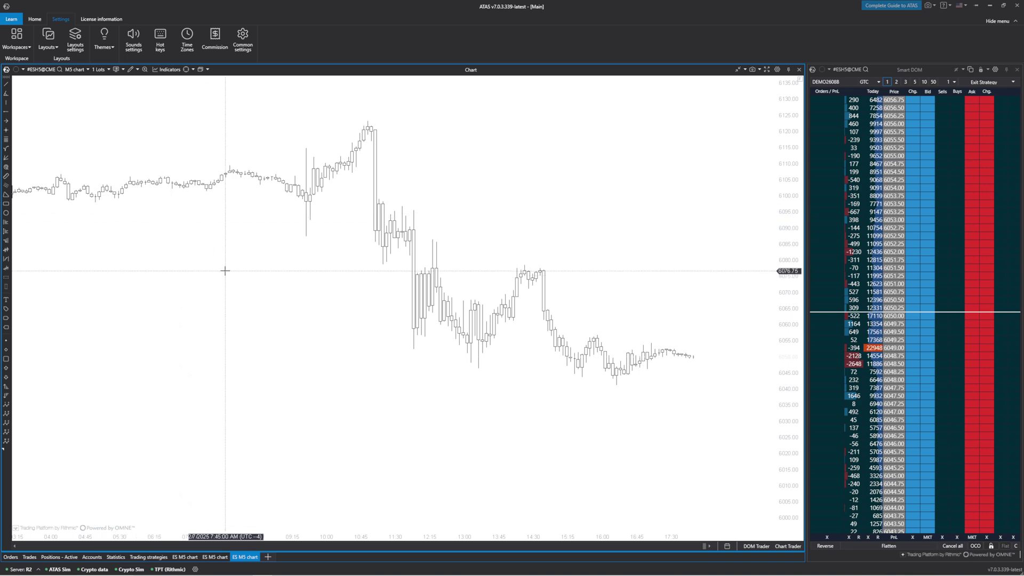
Open the ES M5 chart's Indicators dialog and filter the list by 'profile'.
{"action": "right_click", "coordinate": [206, 265]}
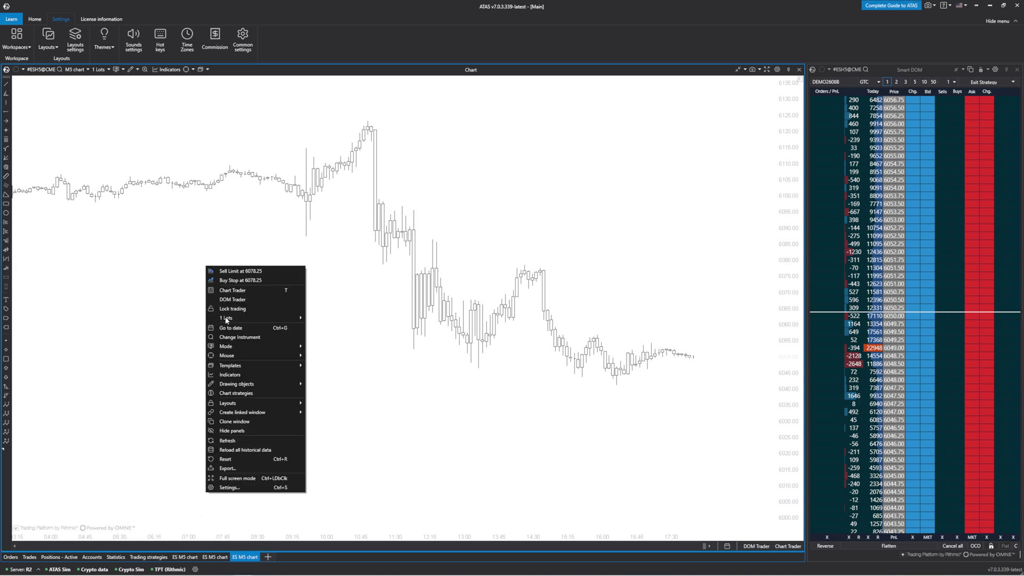
{"action": "left_click", "coordinate": [233, 375]}
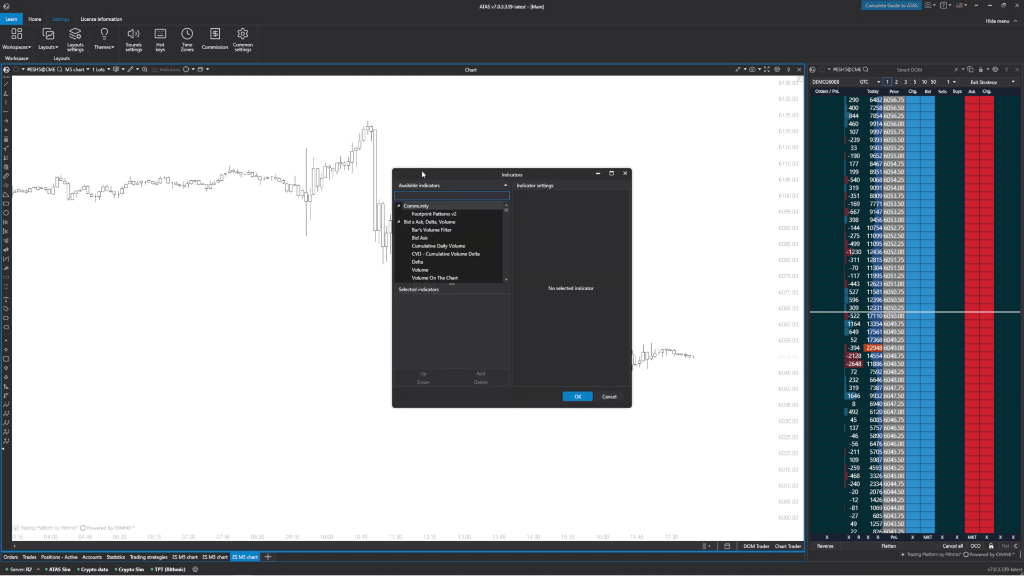
{"action": "type", "text": "profile"}
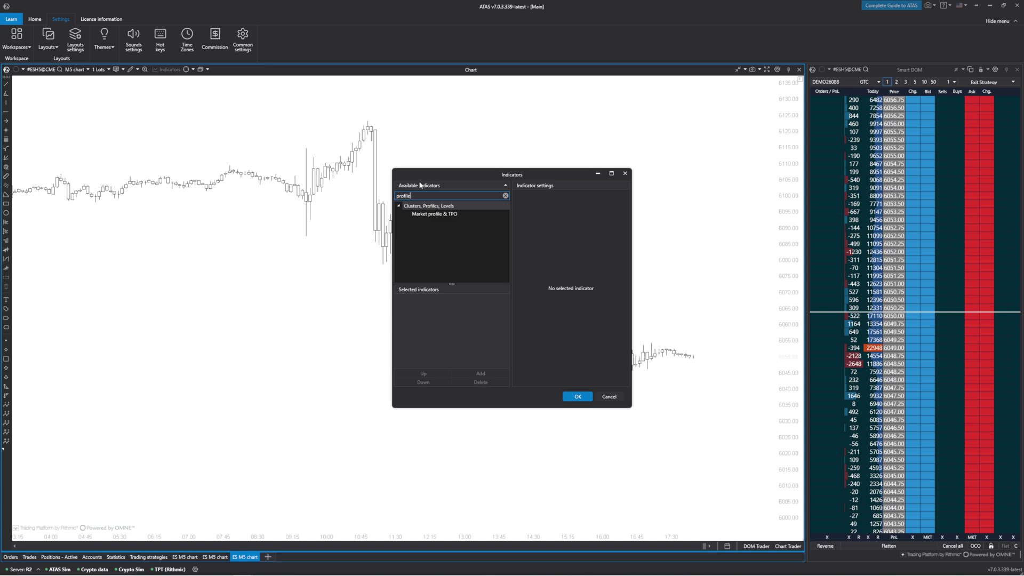
Add Market profile & TPO to the chart, keeping Mode as Profile, and reposition the dialog.
{"action": "double_click", "coordinate": [451, 214]}
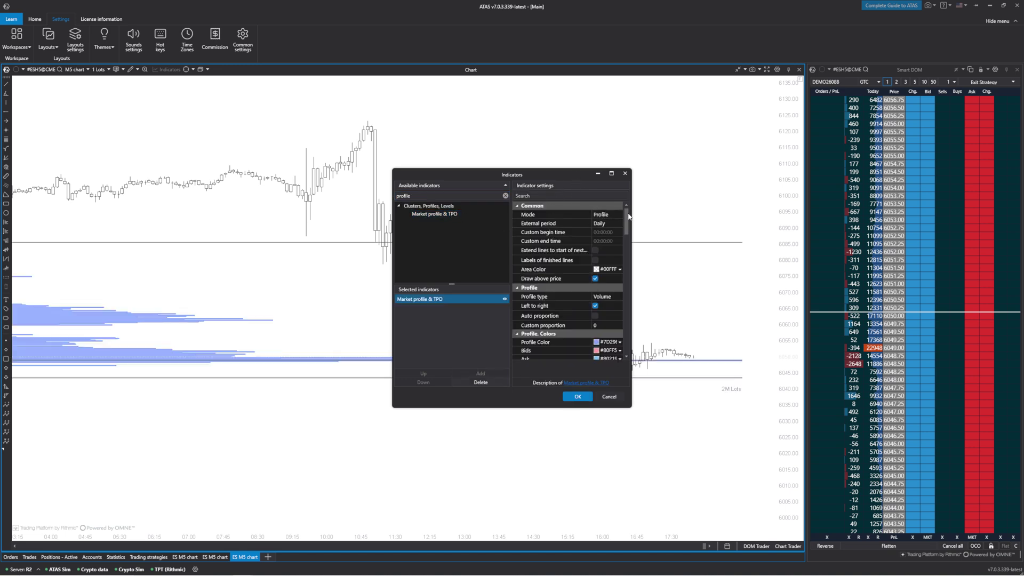
{"action": "left_click", "coordinate": [602, 215]}
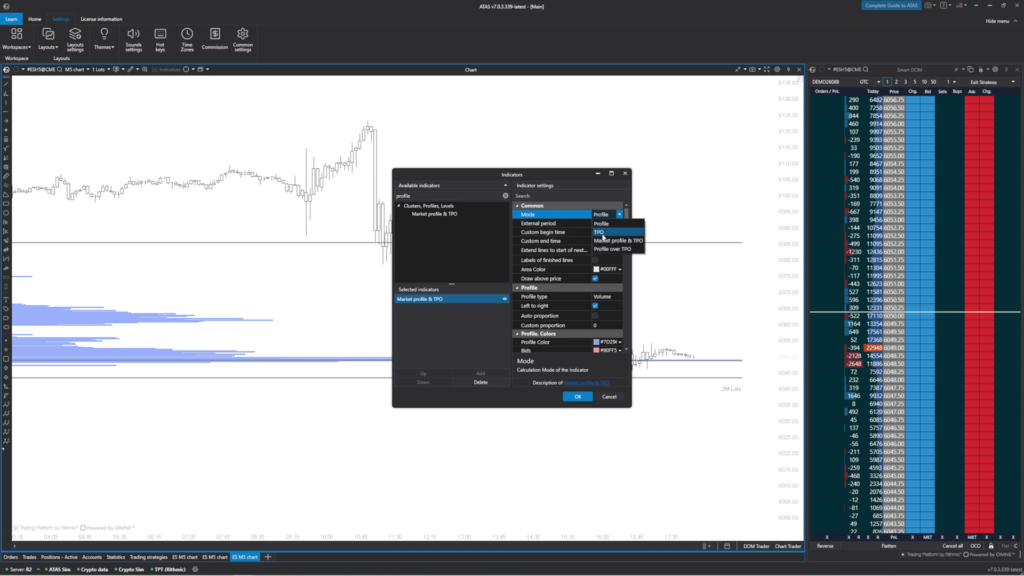
{"action": "left_click", "coordinate": [605, 224]}
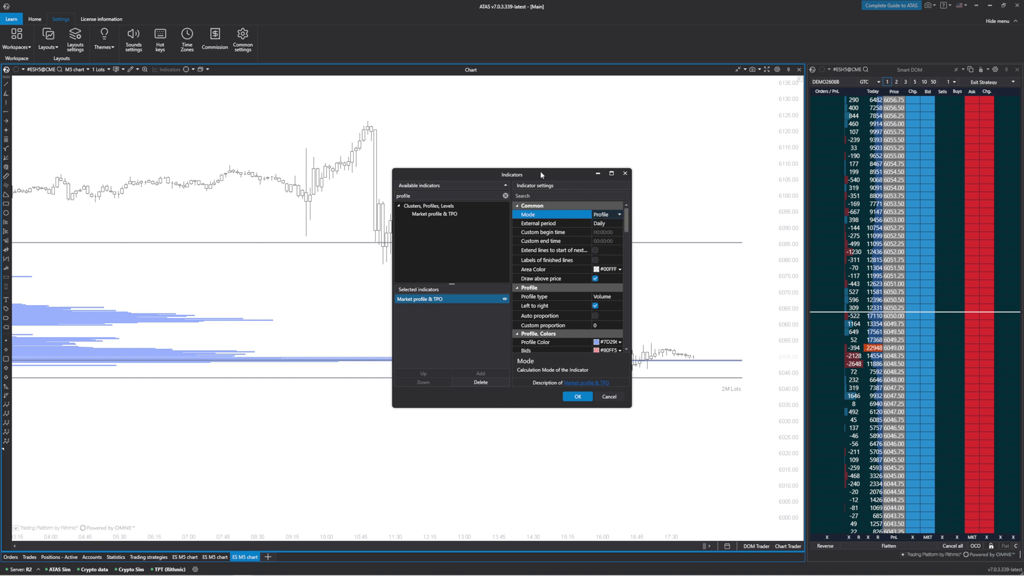
{"action": "left_click_drag", "start_coordinate": [540, 175], "coordinate": [592, 173]}
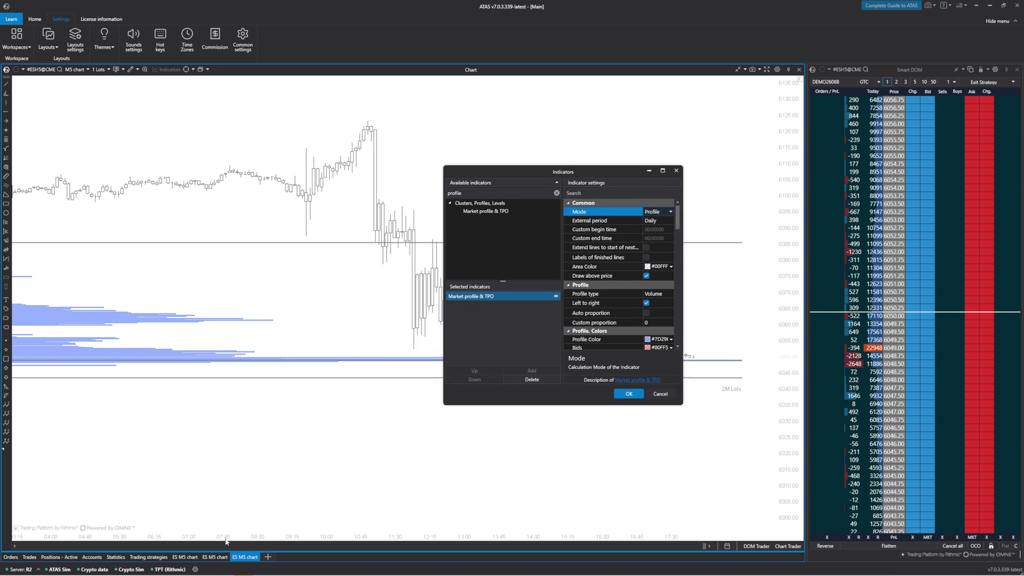
{"action": "left_click_drag", "start_coordinate": [538, 171], "coordinate": [448, 184]}
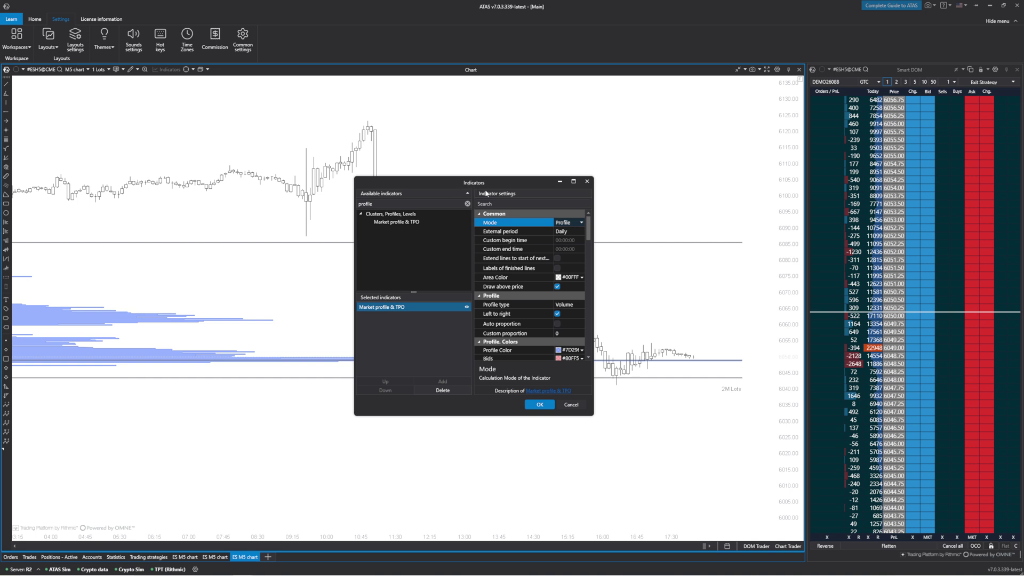
Set the profile period to Custom from 09:30:00 to 16:00:00, then move the dialog left.
{"action": "left_click", "coordinate": [563, 234]}
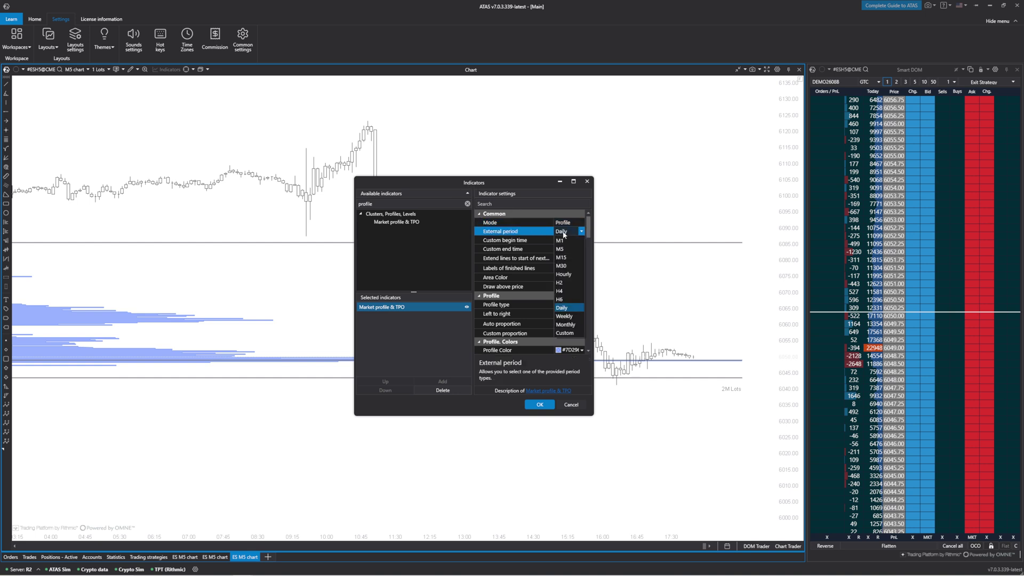
{"action": "left_click", "coordinate": [571, 331]}
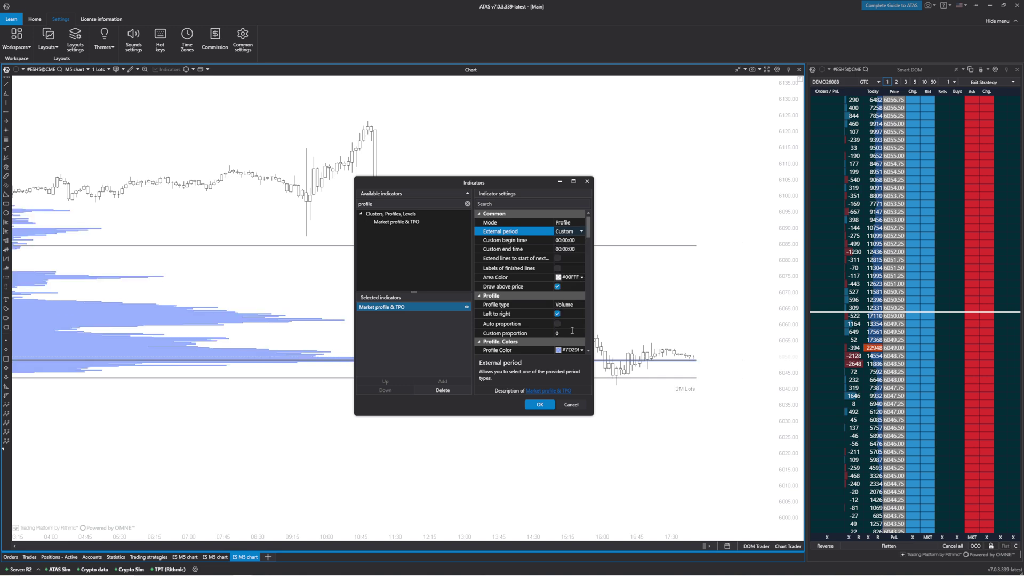
{"action": "left_click", "coordinate": [559, 240]}
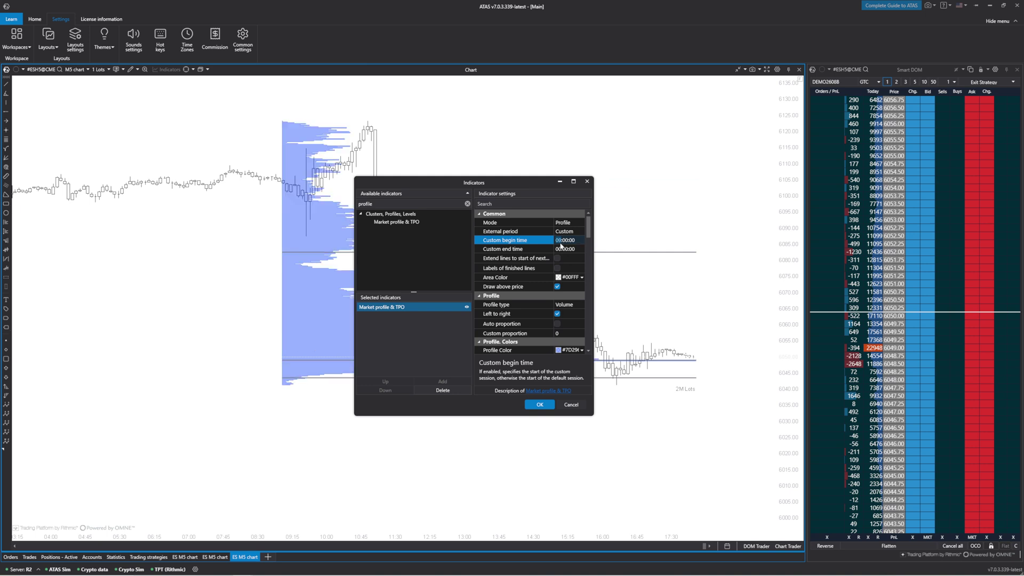
{"action": "type", "text": "0930"}
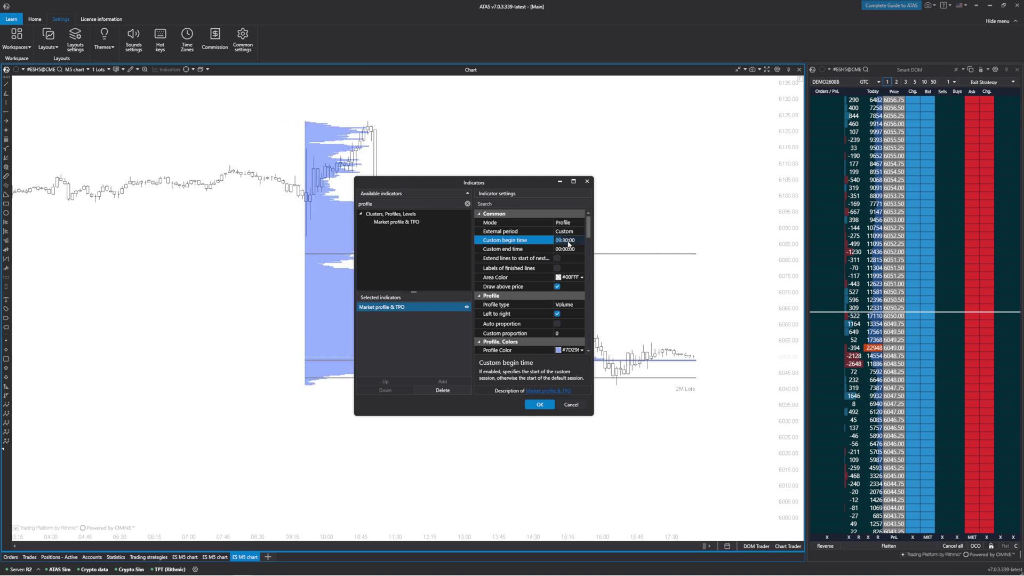
{"action": "left_click", "coordinate": [557, 248]}
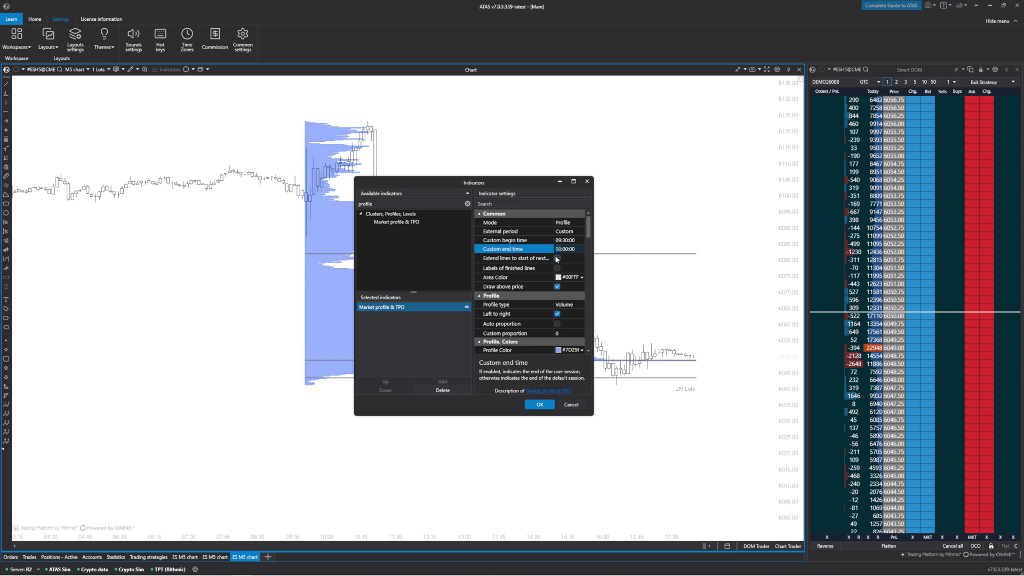
{"action": "type", "text": "16"}
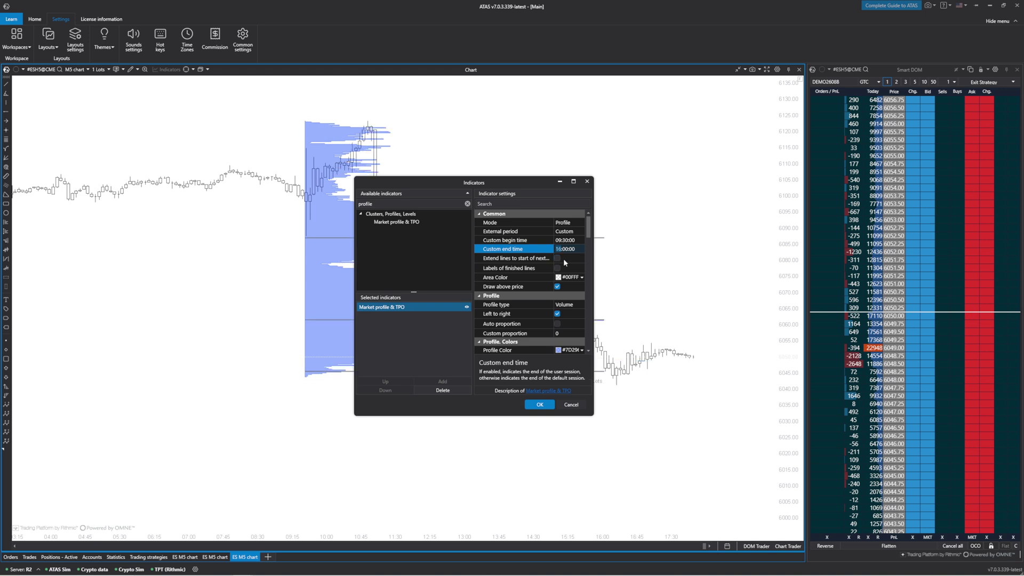
{"action": "left_click_drag", "start_coordinate": [511, 180], "coordinate": [206, 178]}
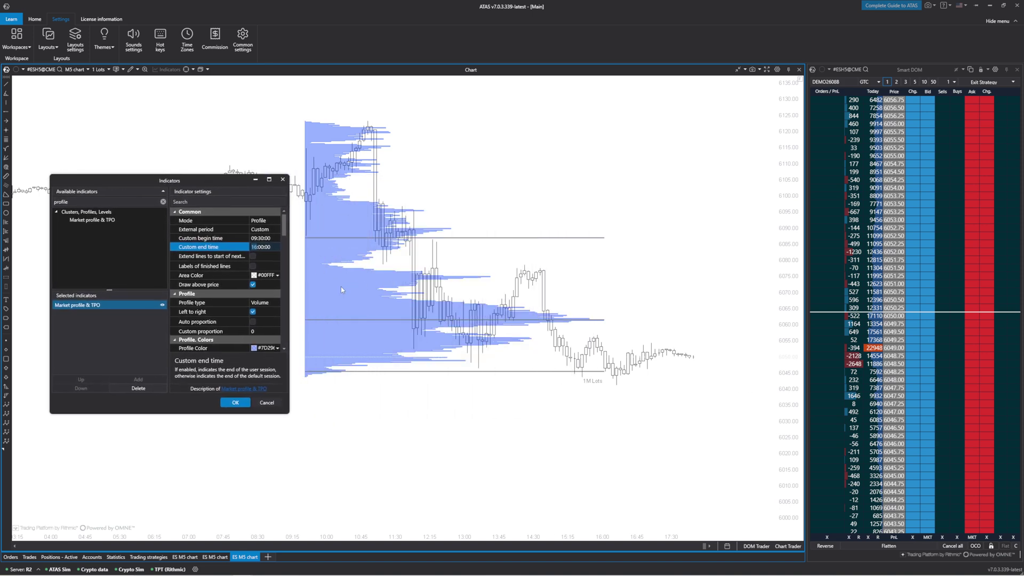
Set the Area Color to black (0, 0, 0) with partial opacity.
{"action": "left_click", "coordinate": [277, 275]}
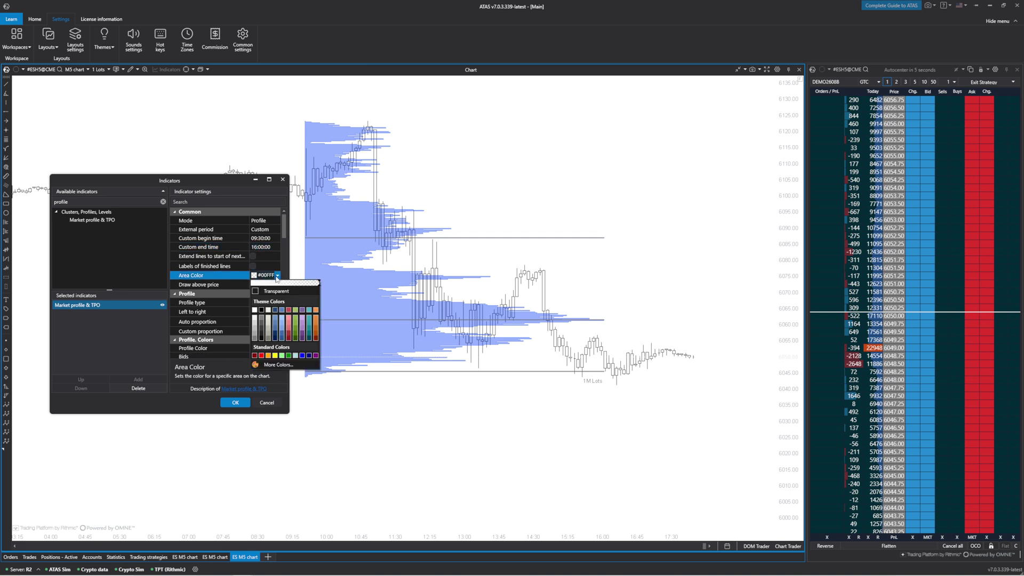
{"action": "left_click", "coordinate": [272, 364]}
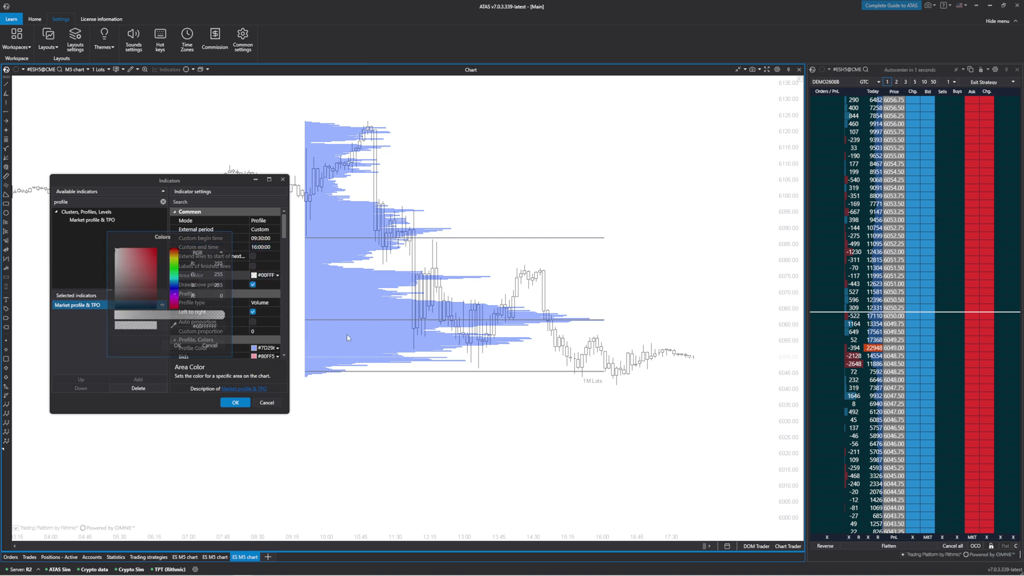
{"action": "left_click", "coordinate": [214, 262]}
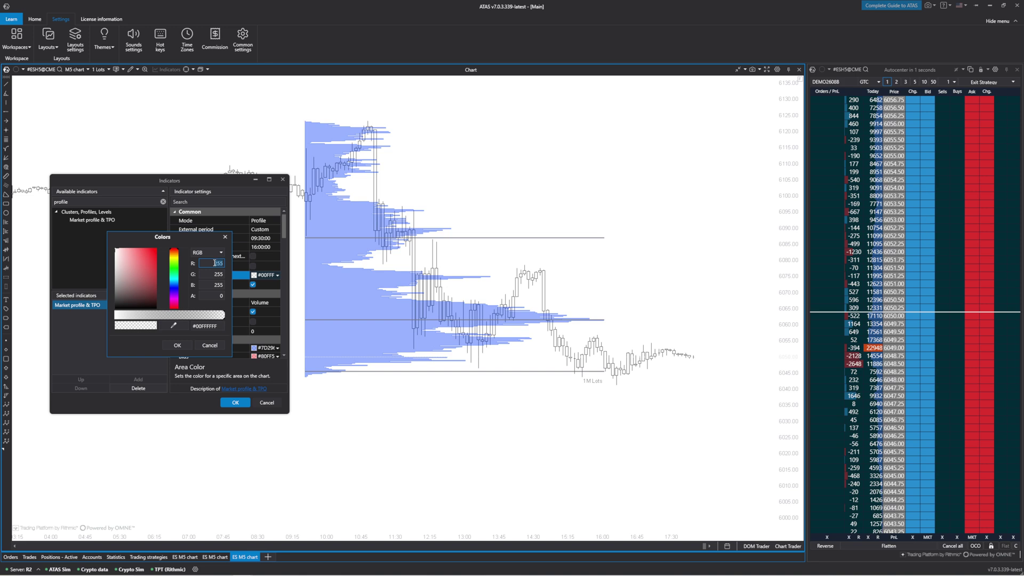
{"action": "type", "text": "0"}
{"action": "key", "text": "Tab"}
{"action": "type", "text": "0"}
{"action": "key", "text": "Tab"}
{"action": "type", "text": "0"}
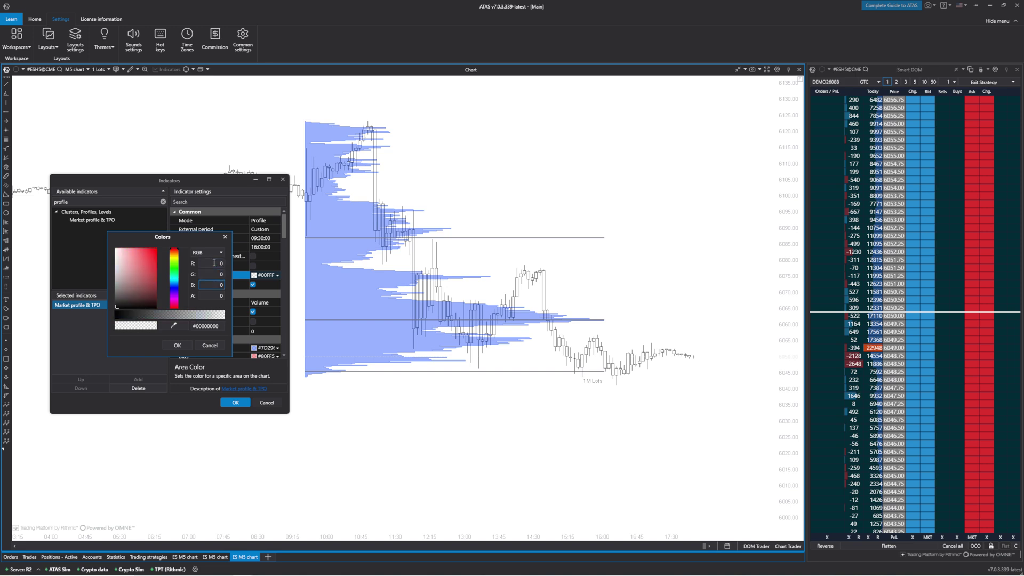
{"action": "left_click_drag", "start_coordinate": [187, 319], "coordinate": [188, 319]}
{"action": "left_click", "coordinate": [176, 346]}
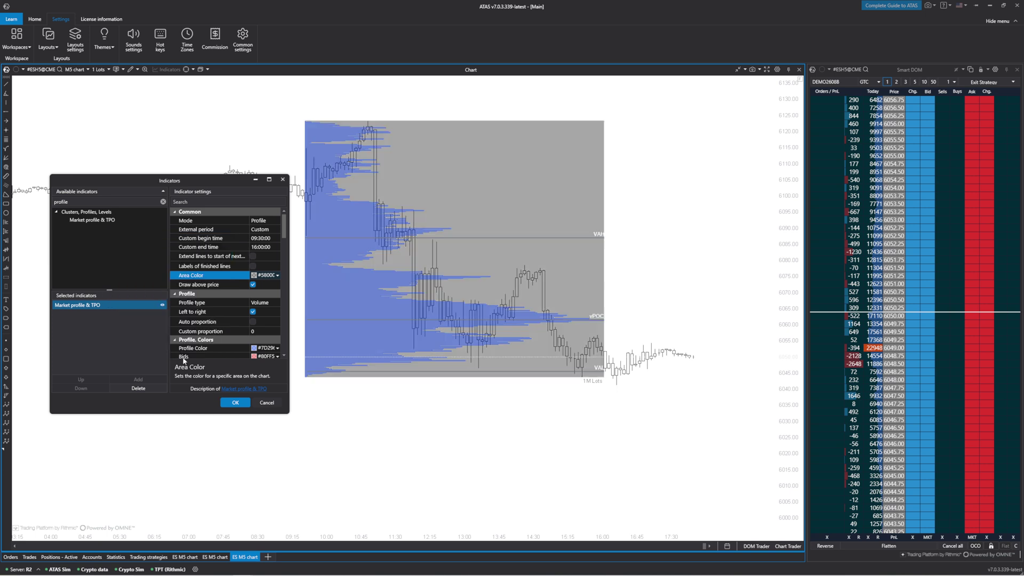
Lower the Area Color's alpha to 37 (#25000000).
{"action": "left_click", "coordinate": [278, 275]}
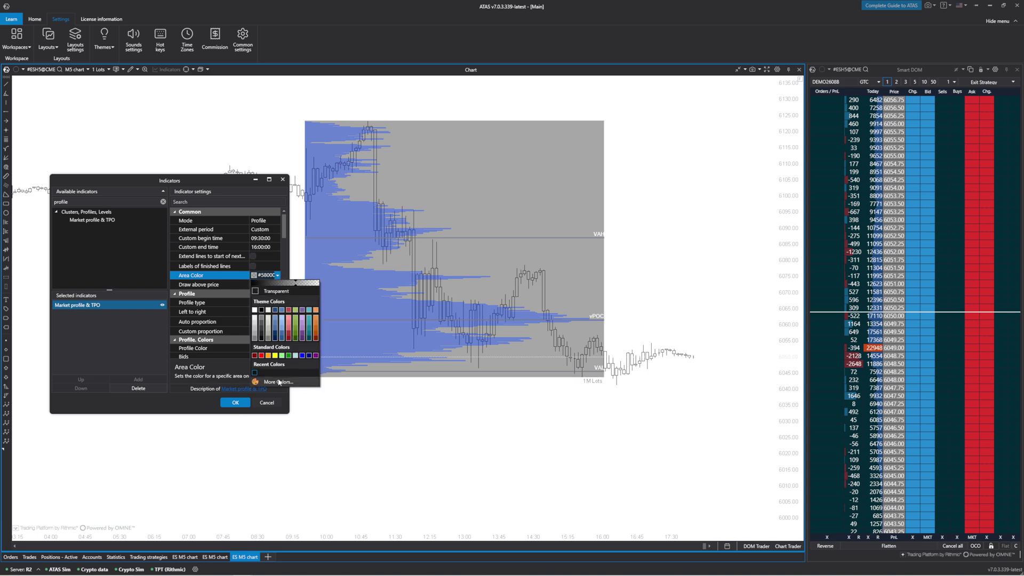
{"action": "left_click", "coordinate": [279, 382]}
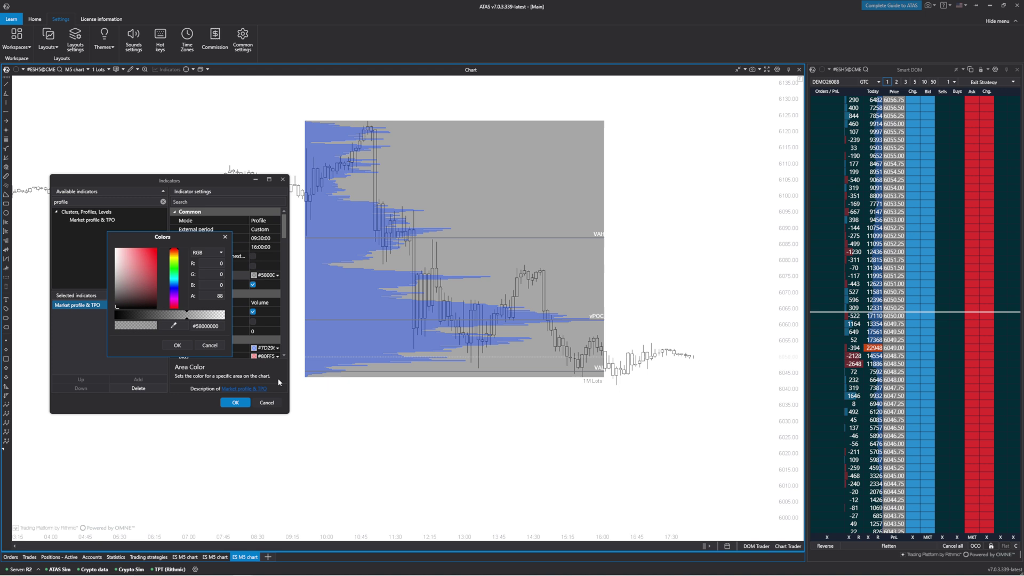
{"action": "left_click", "coordinate": [210, 320]}
{"action": "left_click", "coordinate": [177, 345]}
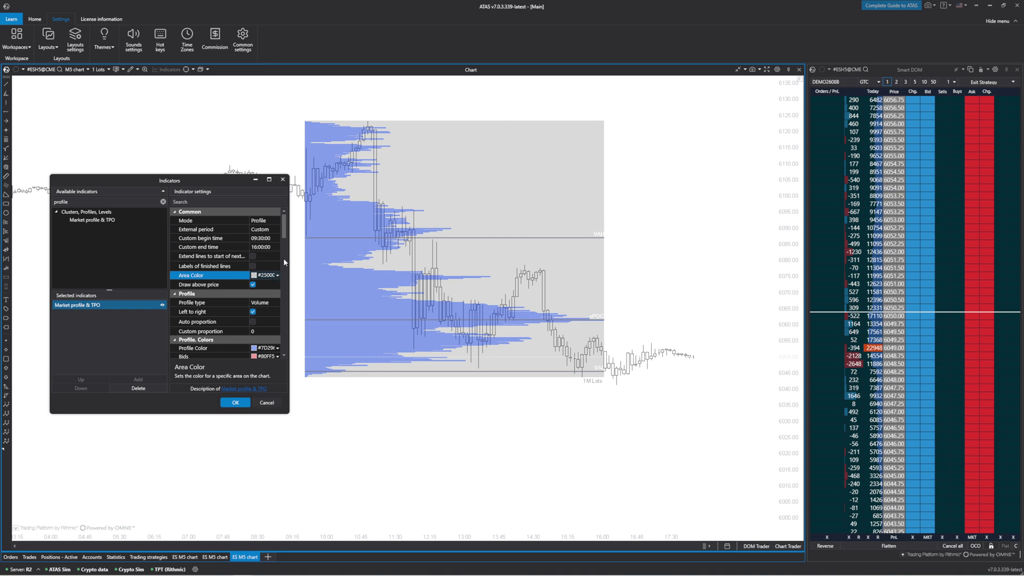
Change the Profile Color to dark grey, leaving the drawing direction left-to-right.
{"action": "left_click", "coordinate": [252, 311]}
{"action": "left_click", "coordinate": [253, 312]}
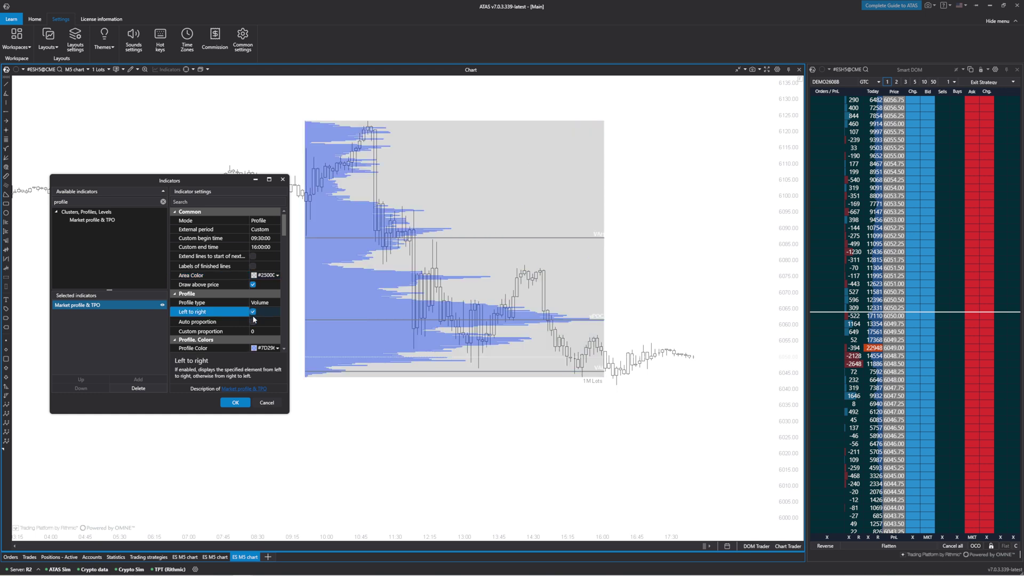
{"action": "scroll", "coordinate": [253, 319], "scroll_direction": "down", "scroll_amount": 2}
{"action": "scroll", "coordinate": [240, 322], "scroll_direction": "down", "scroll_amount": 2}
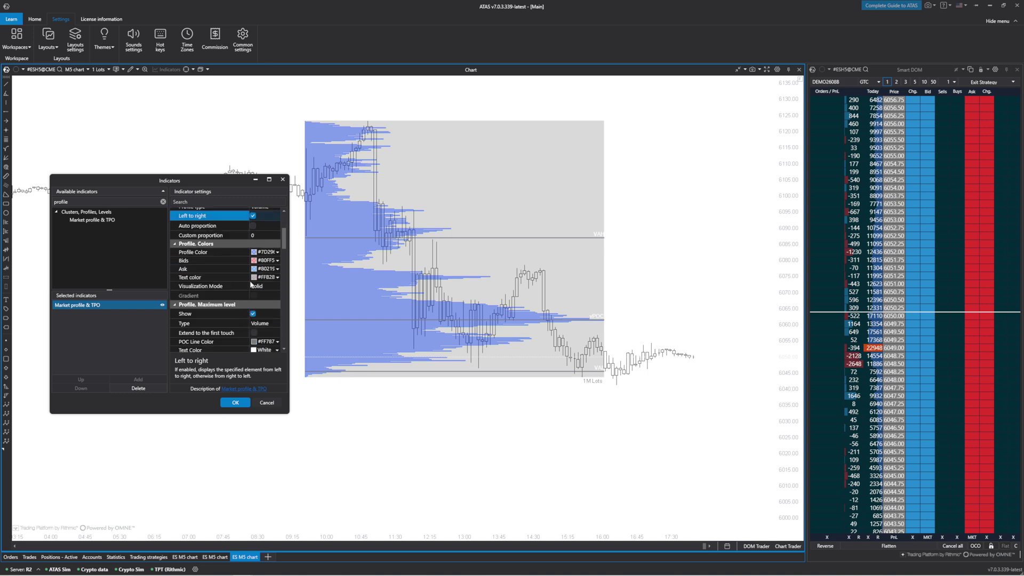
{"action": "left_click", "coordinate": [267, 252]}
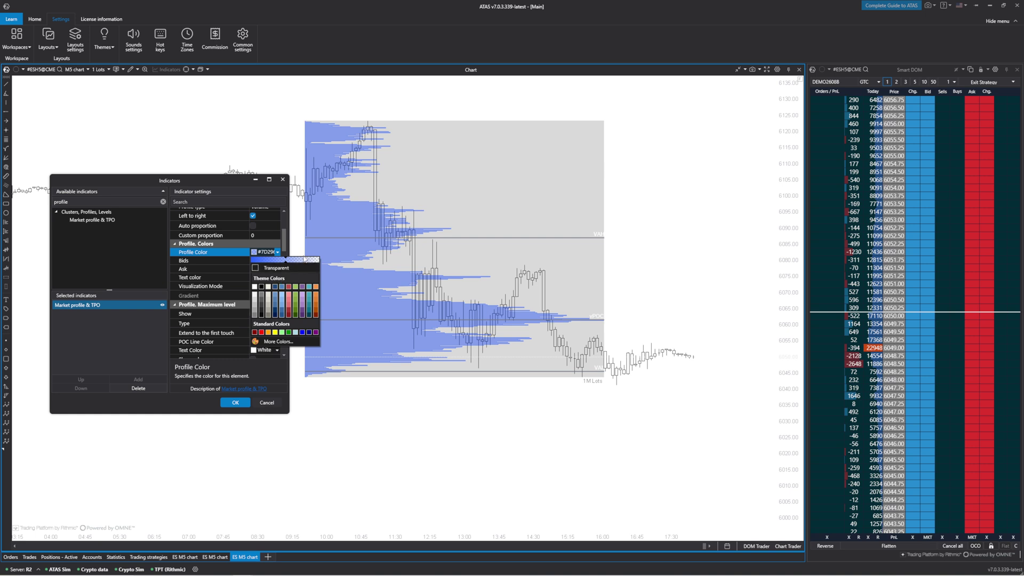
{"action": "left_click", "coordinate": [302, 262]}
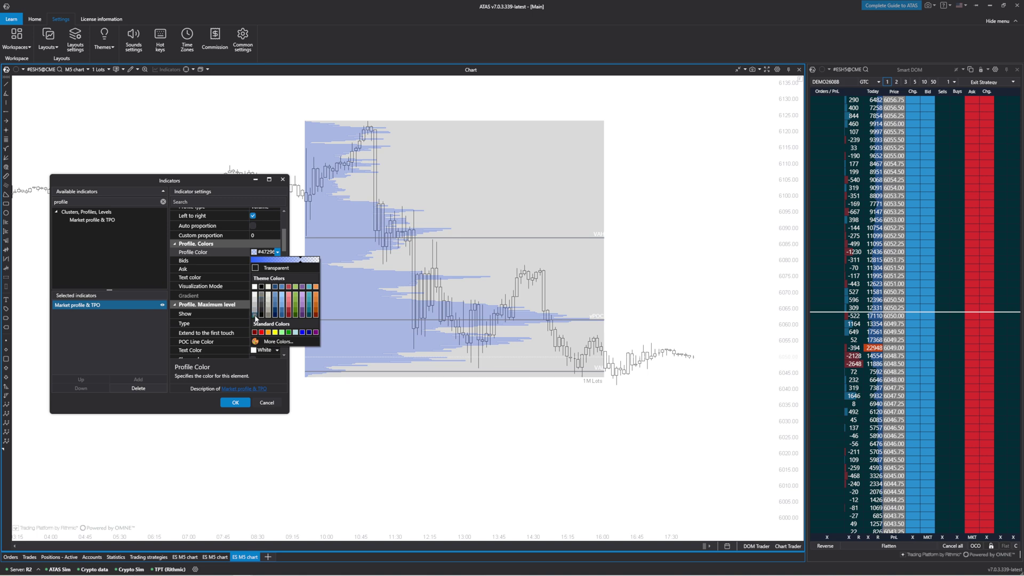
{"action": "left_click", "coordinate": [261, 299]}
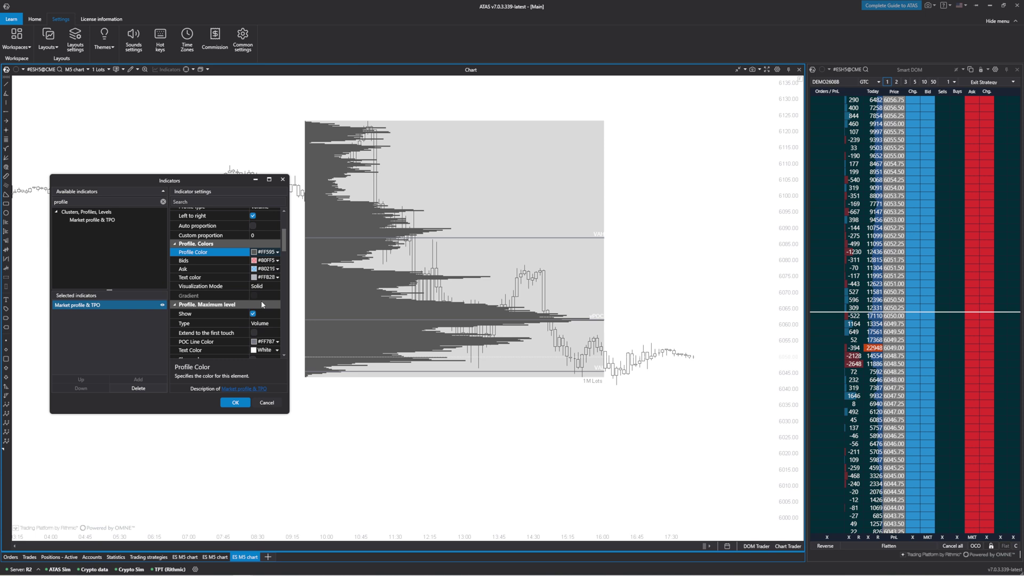
Set the grey Profile Color's alpha to 100 (#64595959).
{"action": "left_click", "coordinate": [277, 251]}
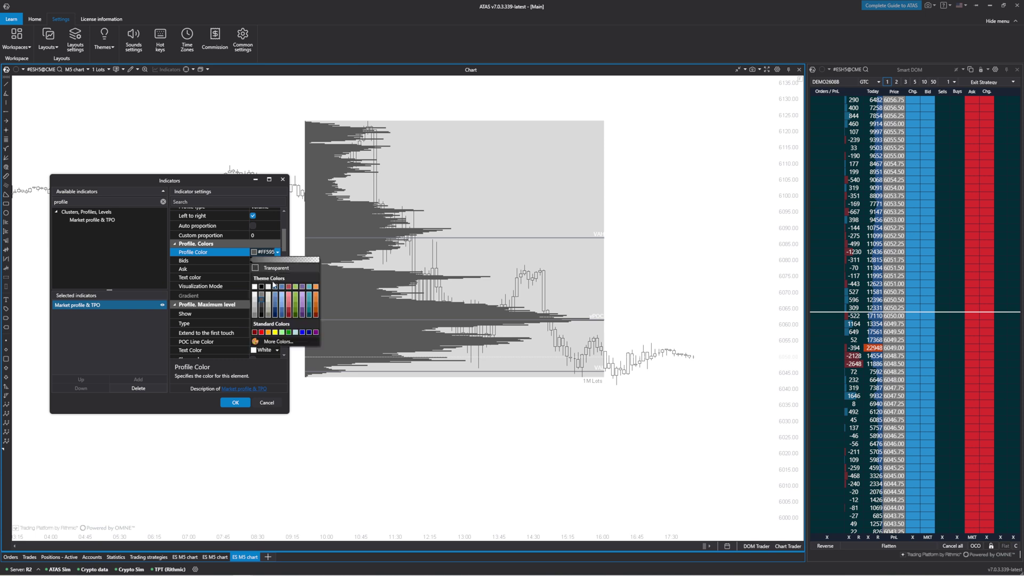
{"action": "left_click", "coordinate": [277, 348]}
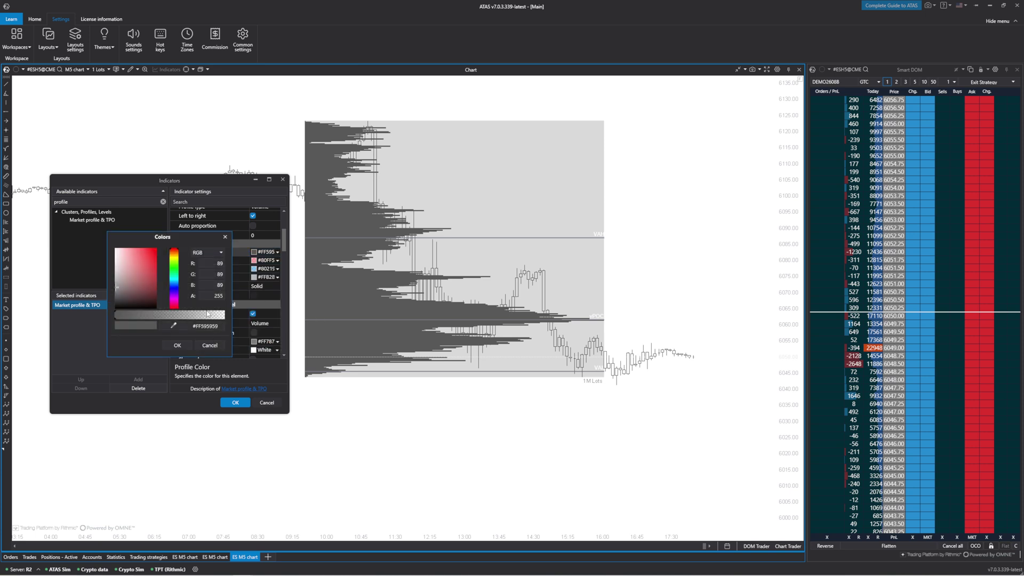
{"action": "left_click_drag", "start_coordinate": [201, 316], "coordinate": [204, 317]}
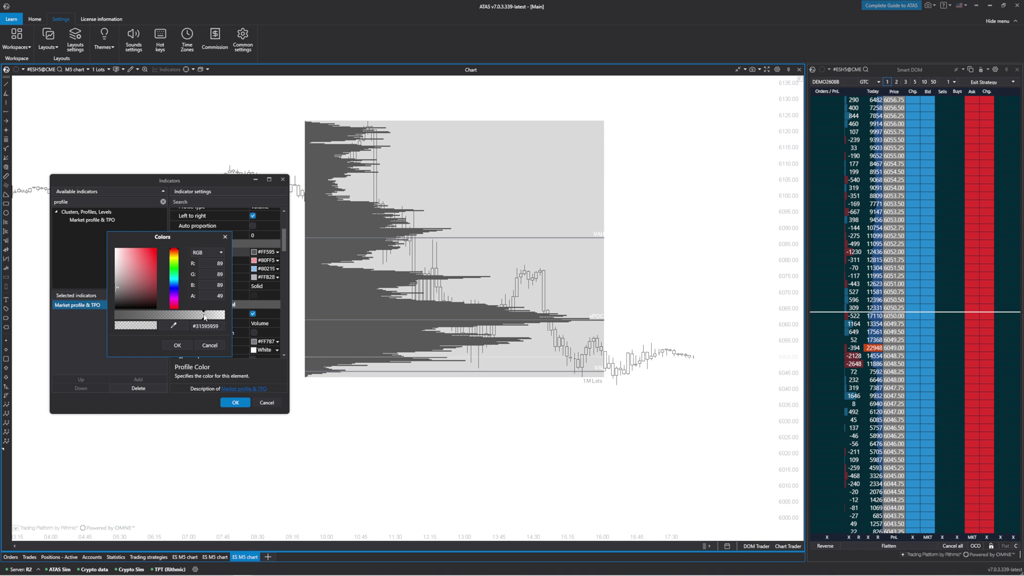
{"action": "left_click", "coordinate": [182, 345]}
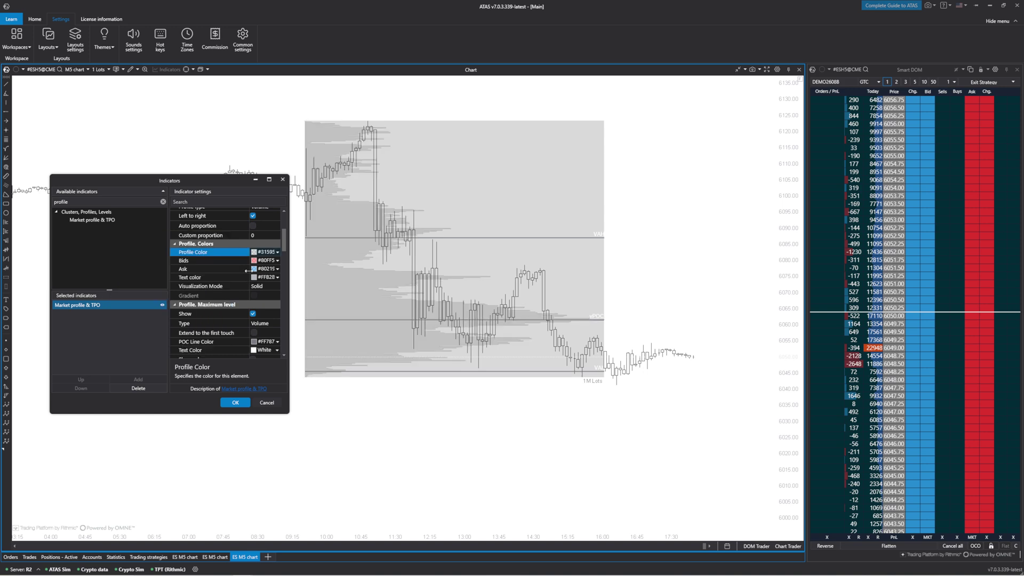
{"action": "left_click", "coordinate": [275, 252]}
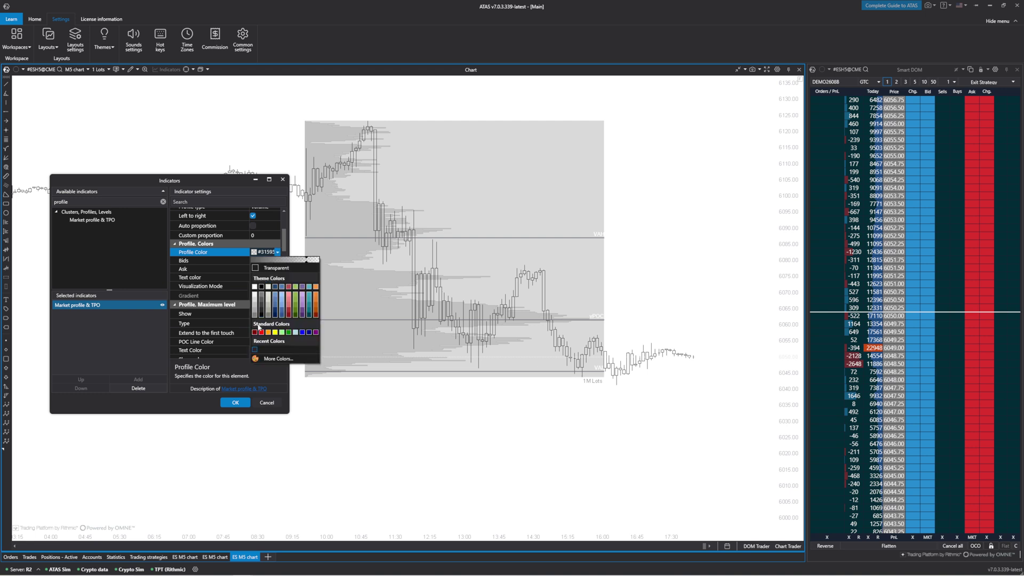
{"action": "left_click", "coordinate": [277, 359]}
{"action": "left_click_drag", "start_coordinate": [203, 315], "coordinate": [181, 315]}
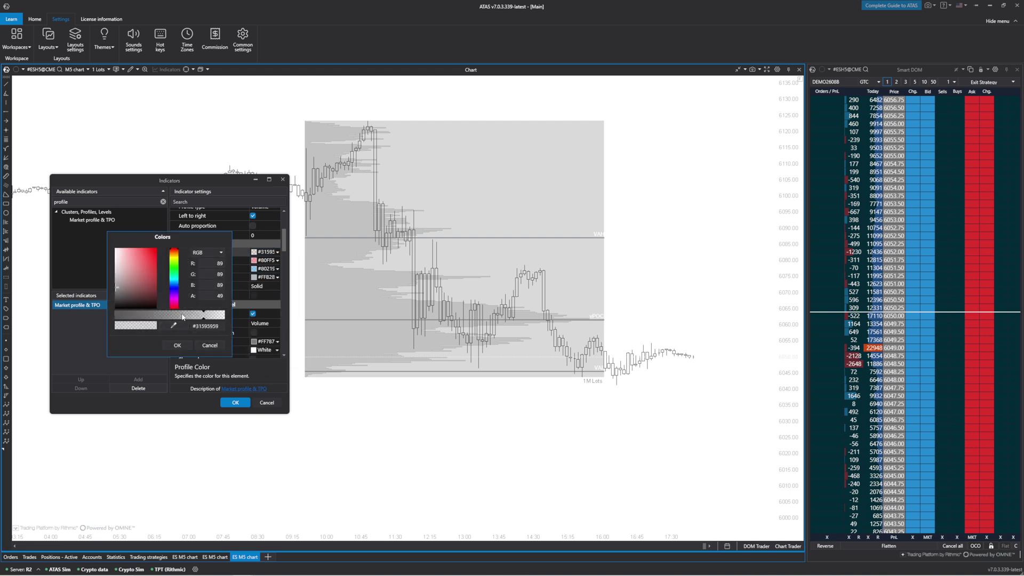
{"action": "left_click", "coordinate": [178, 345]}
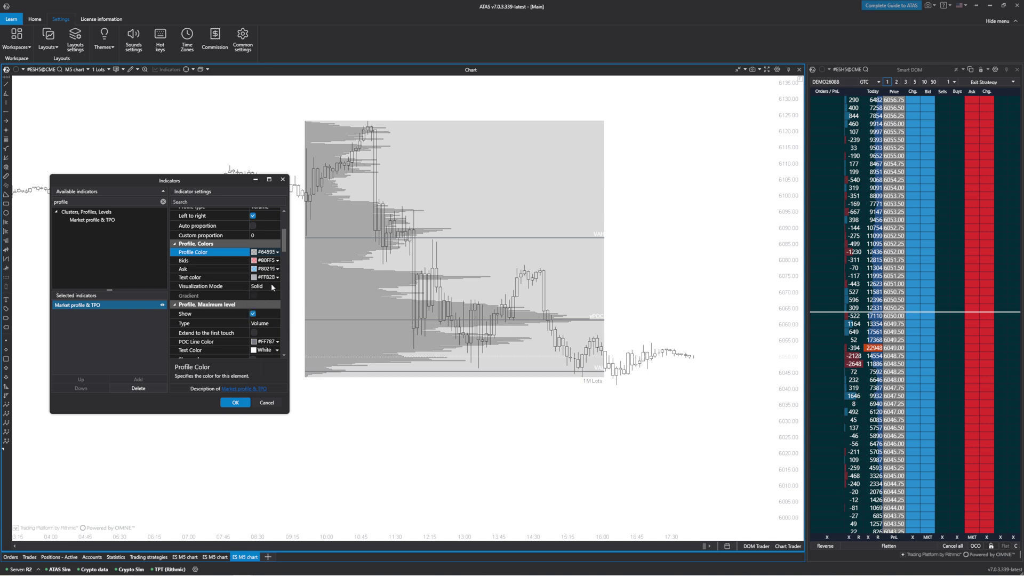
Set both Maximum level and Value areas Text Color to Black.
{"action": "scroll", "coordinate": [248, 282], "scroll_direction": "down", "scroll_amount": 3}
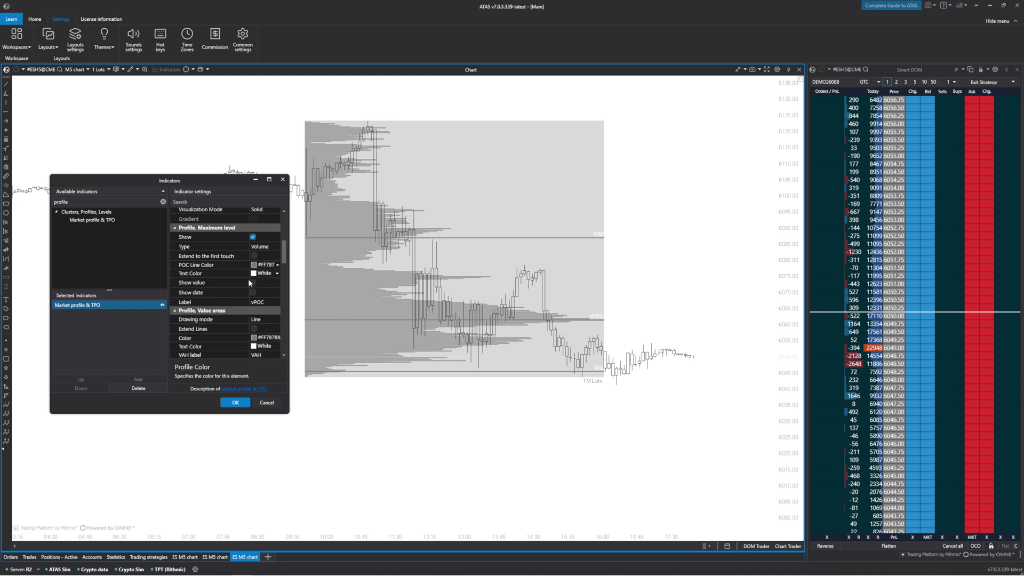
{"action": "scroll", "coordinate": [248, 282], "scroll_direction": "down", "scroll_amount": 2}
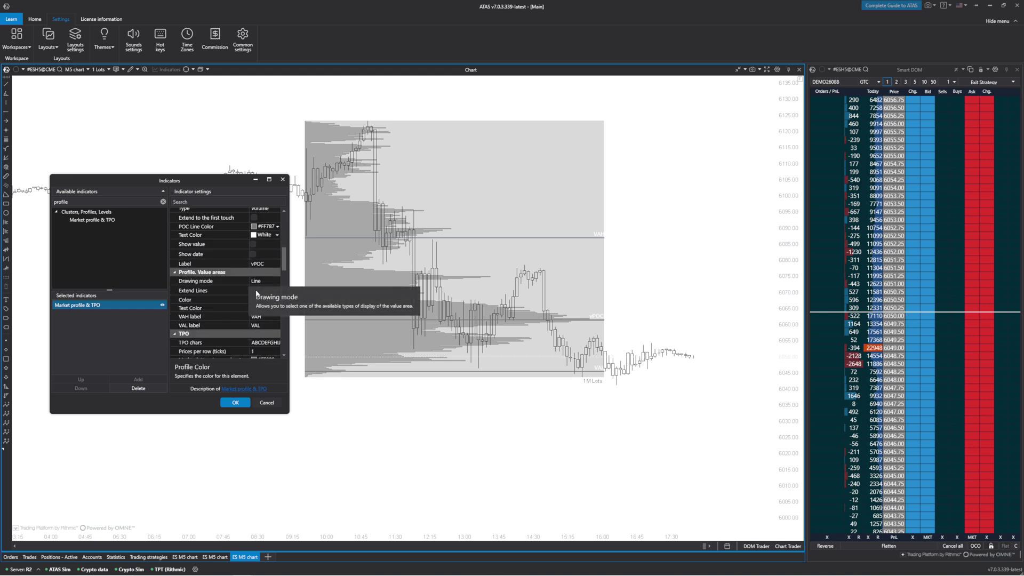
{"action": "scroll", "coordinate": [251, 288], "scroll_direction": "up", "scroll_amount": 2}
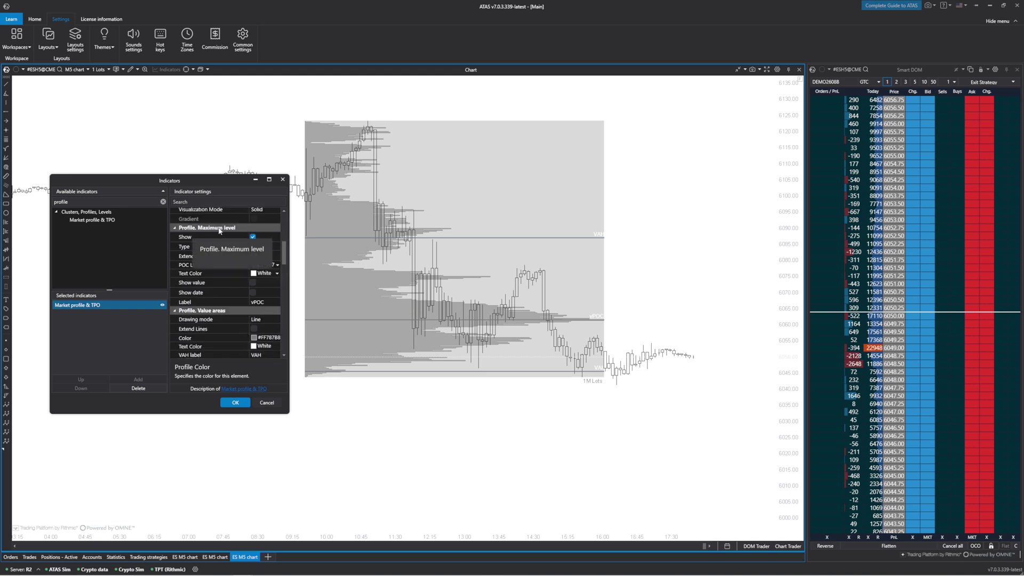
{"action": "left_click", "coordinate": [262, 274]}
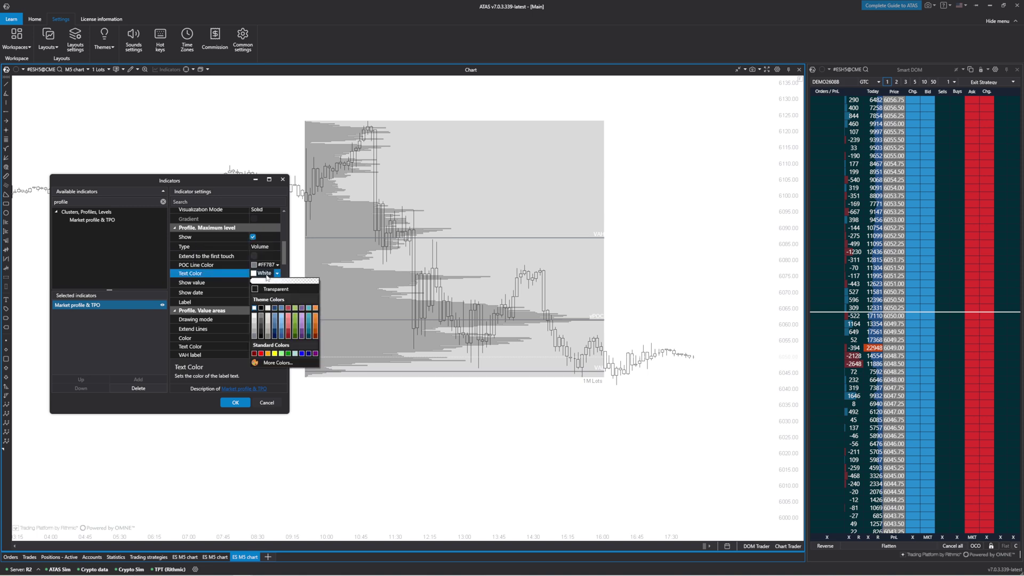
{"action": "left_click", "coordinate": [261, 311]}
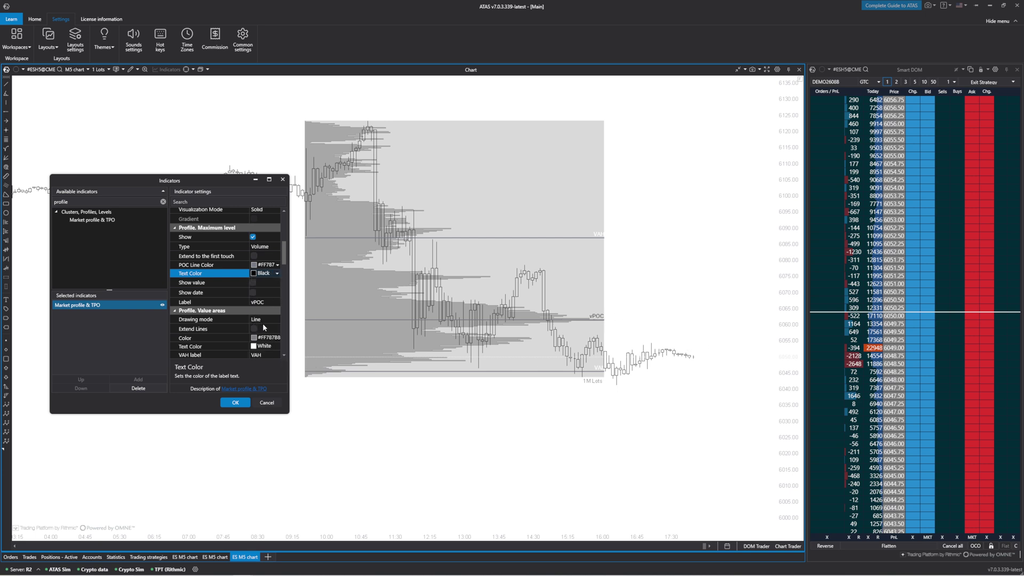
{"action": "left_click", "coordinate": [261, 346]}
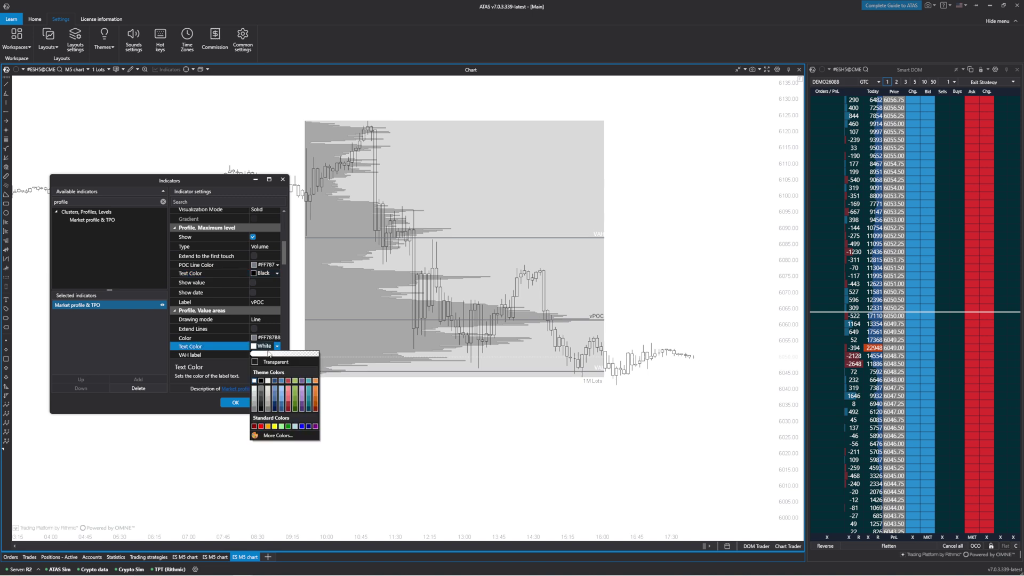
{"action": "left_click", "coordinate": [260, 380]}
Rename the maximum-level label from vPOC to POC.
{"action": "scroll", "coordinate": [234, 317], "scroll_direction": "down", "scroll_amount": 2}
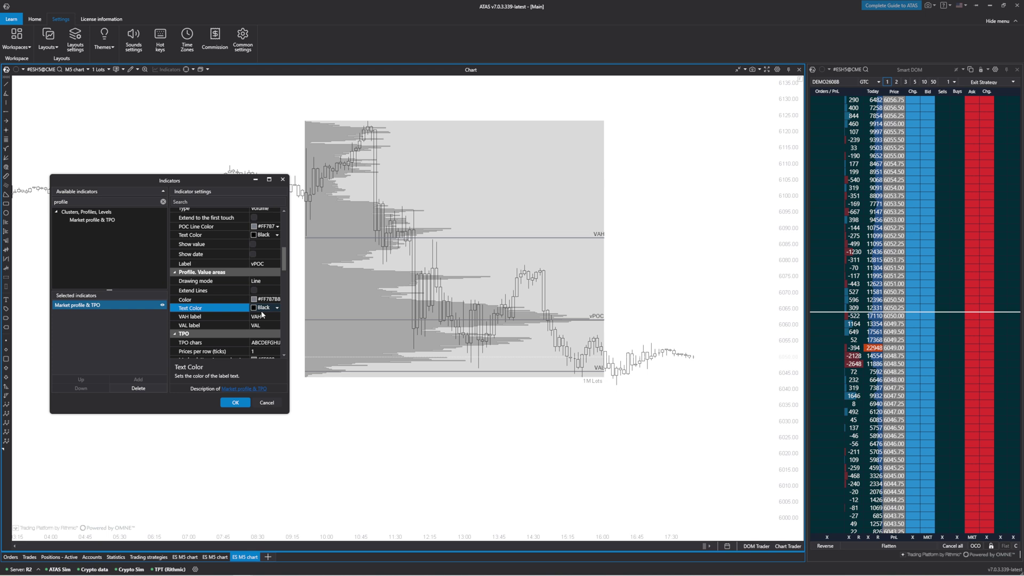
{"action": "scroll", "coordinate": [261, 266], "scroll_direction": "up", "scroll_amount": 2}
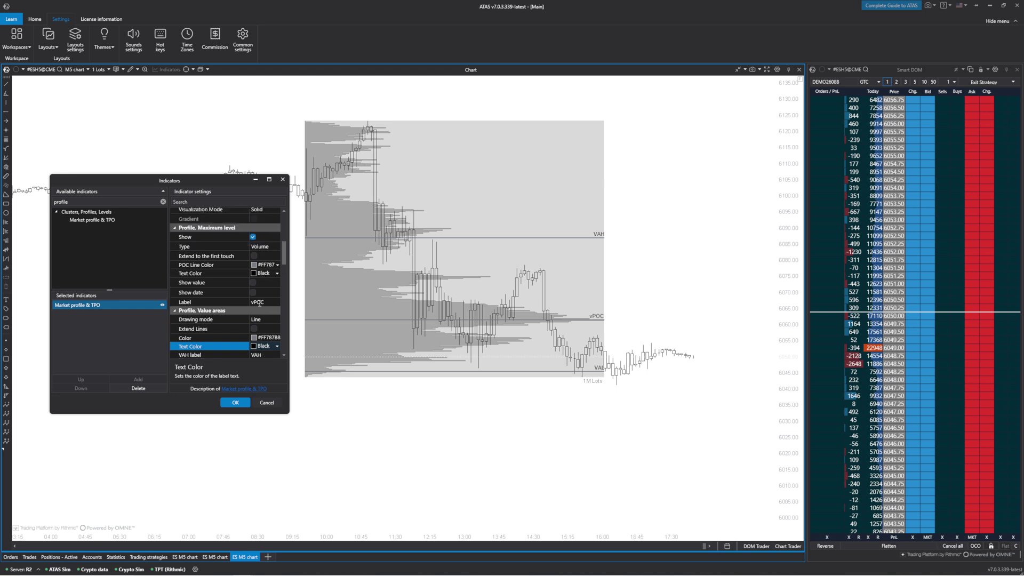
{"action": "left_click", "coordinate": [187, 302]}
{"action": "type", "text": "POC"}
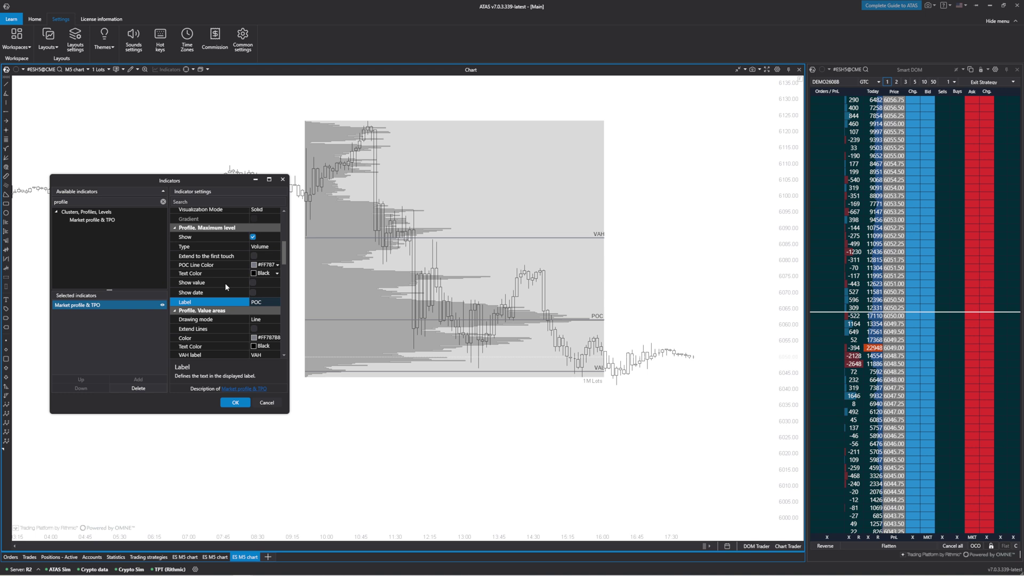
Extend the POC line and tick Extend Lines for the value-area VAH/VAL lines.
{"action": "left_click", "coordinate": [254, 257]}
{"action": "scroll", "coordinate": [249, 272], "scroll_direction": "down", "scroll_amount": 2}
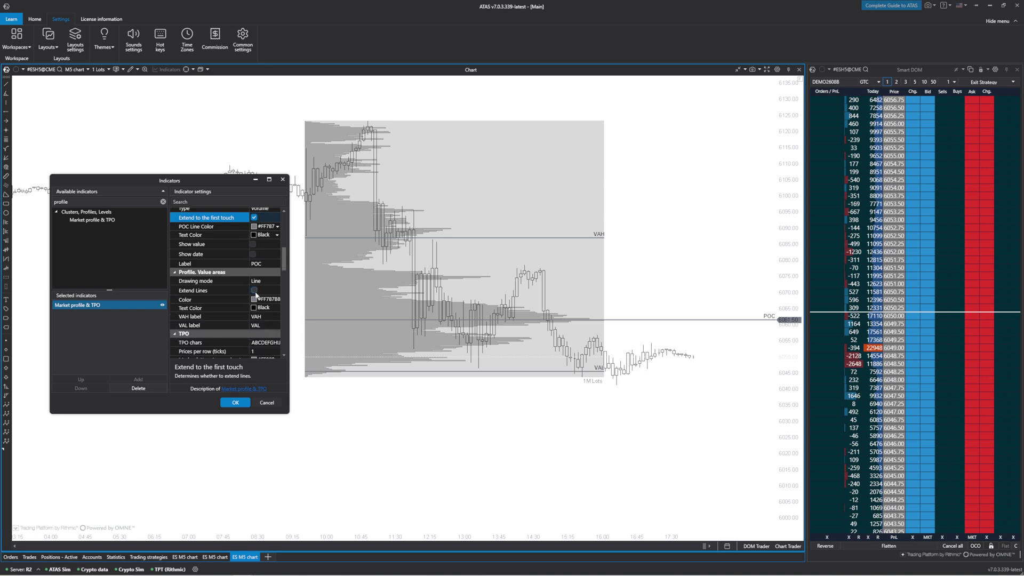
{"action": "left_click", "coordinate": [253, 290]}
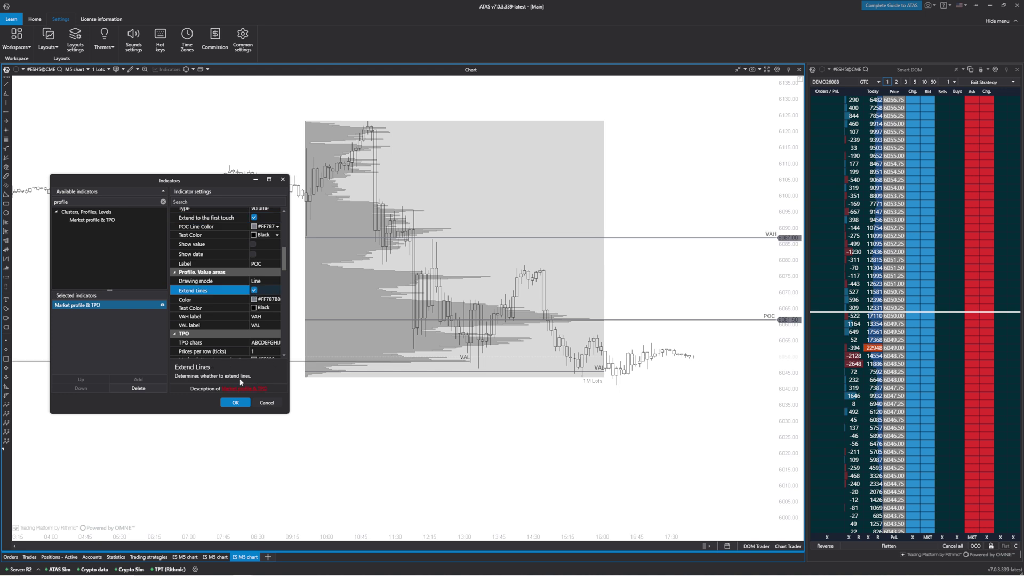
{"action": "scroll", "coordinate": [242, 322], "scroll_direction": "down", "scroll_amount": 5}
{"action": "scroll", "coordinate": [249, 321], "scroll_direction": "down", "scroll_amount": 2}
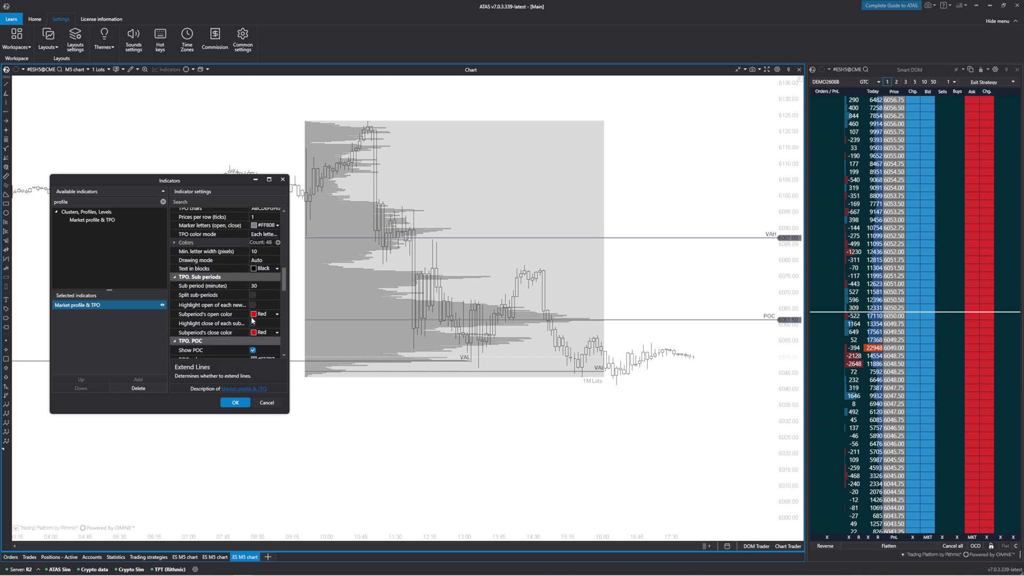
{"action": "scroll", "coordinate": [261, 319], "scroll_direction": "down", "scroll_amount": 5}
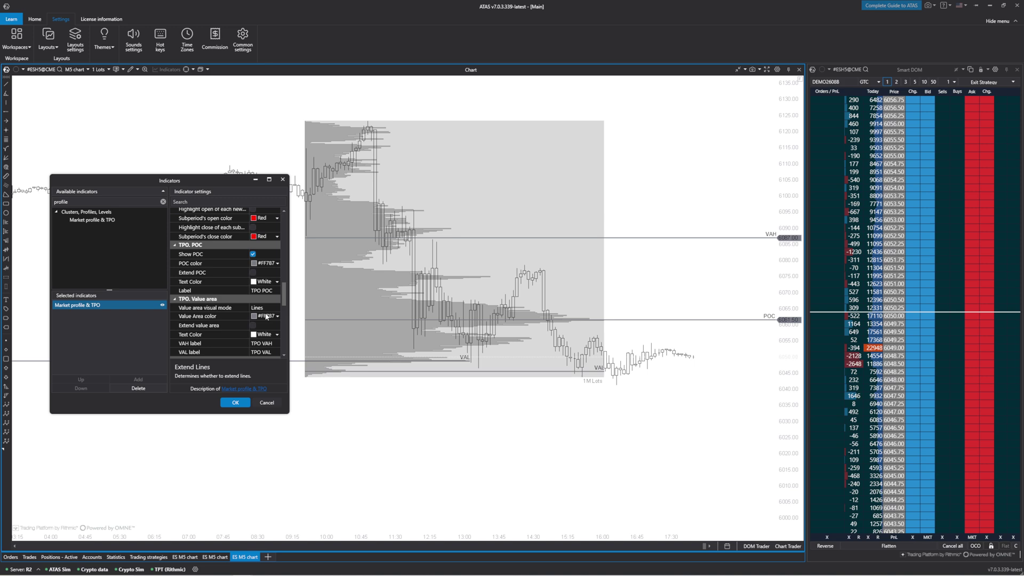
{"action": "scroll", "coordinate": [266, 315], "scroll_direction": "down", "scroll_amount": 10}
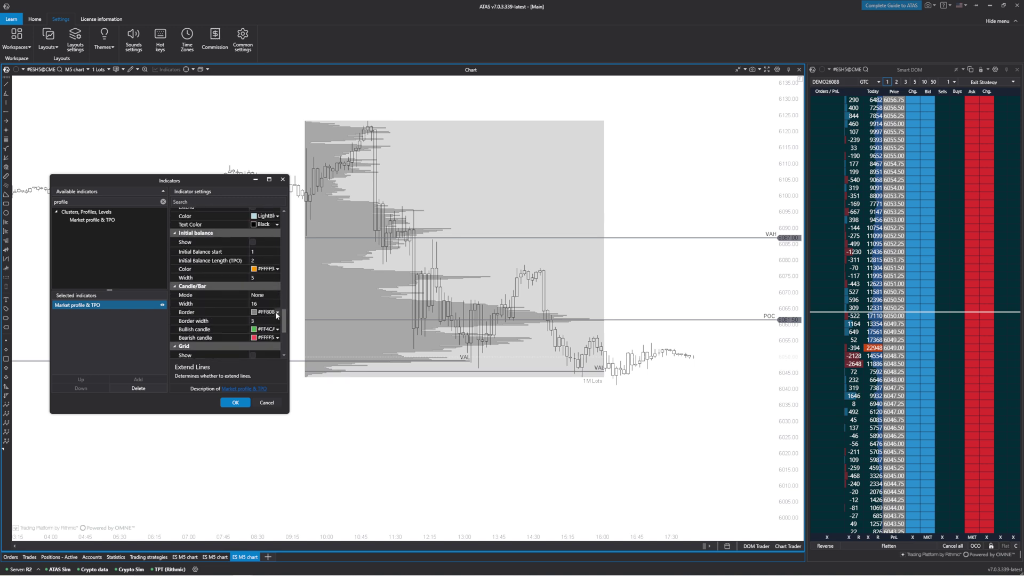
{"action": "left_click_drag", "start_coordinate": [283, 317], "coordinate": [285, 322]}
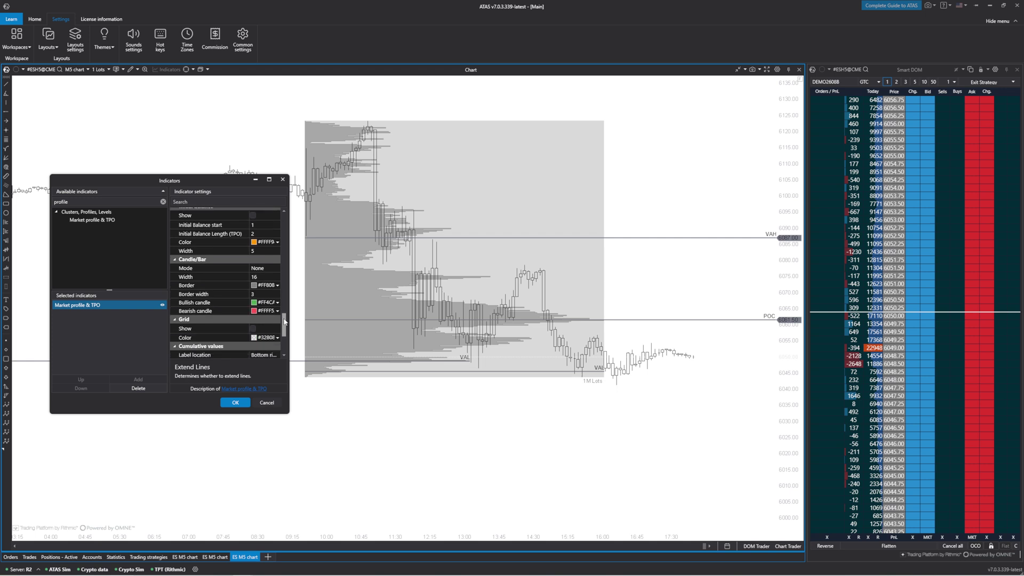
Set Candle/Bar Mode to Candle, bullish candle blue, bearish pink, border width 1.
{"action": "left_click", "coordinate": [261, 273]}
{"action": "left_click", "coordinate": [263, 282]}
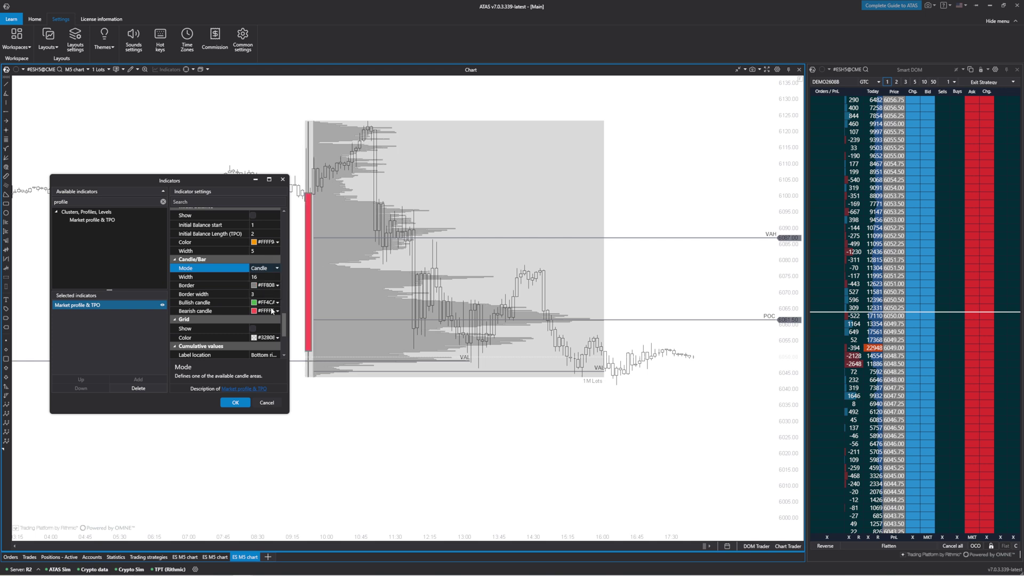
{"action": "left_click", "coordinate": [277, 302]}
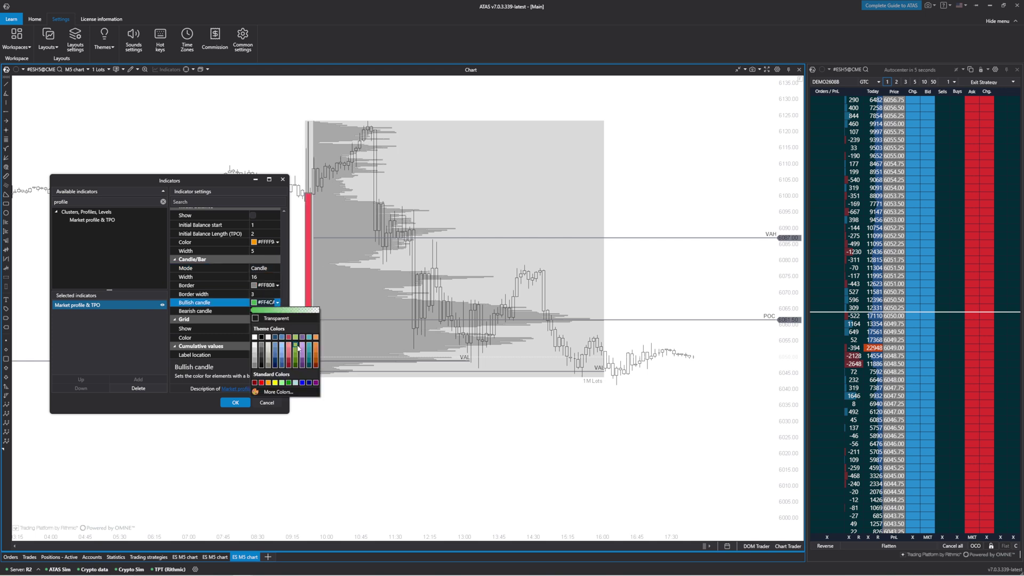
{"action": "left_click", "coordinate": [275, 347]}
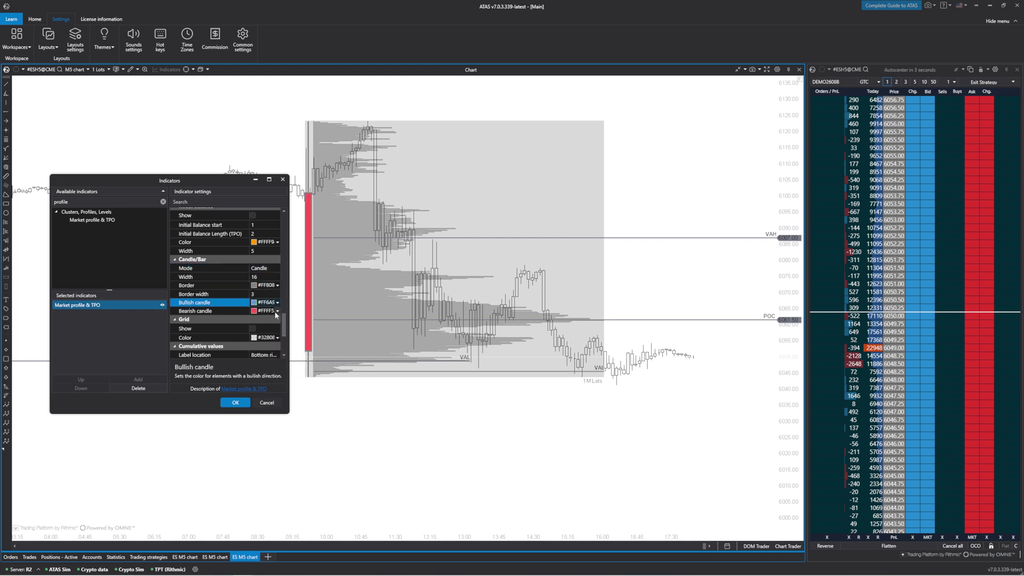
{"action": "left_click", "coordinate": [276, 312]}
{"action": "left_click", "coordinate": [287, 355]}
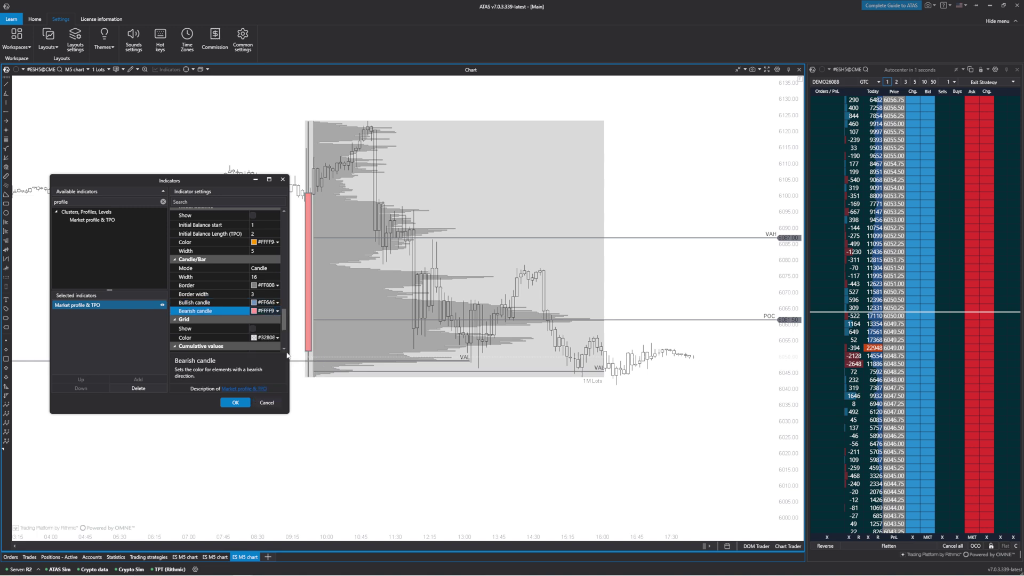
{"action": "left_click", "coordinate": [258, 294]}
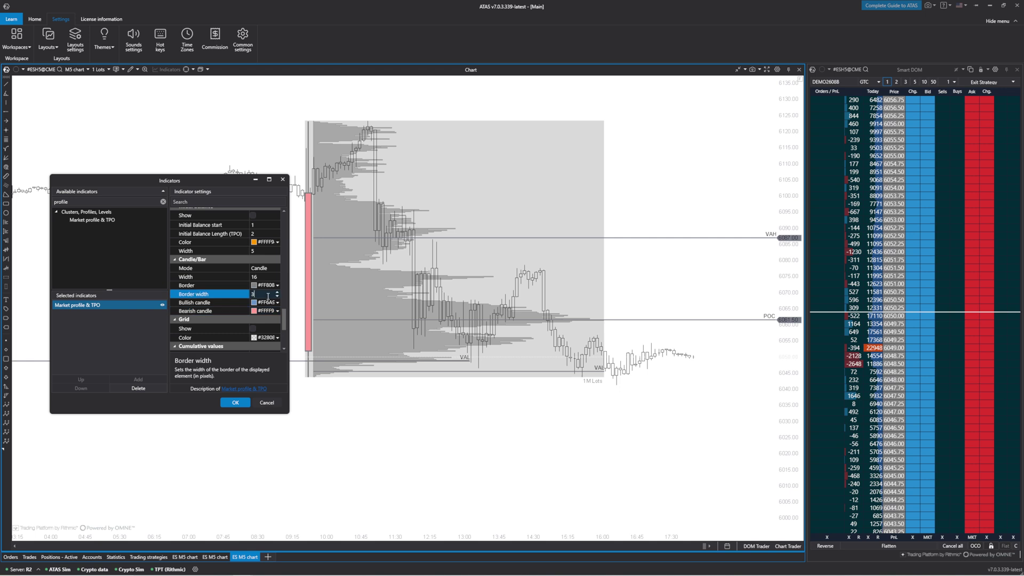
{"action": "left_click", "coordinate": [277, 296]}
{"action": "left_click", "coordinate": [277, 297]}
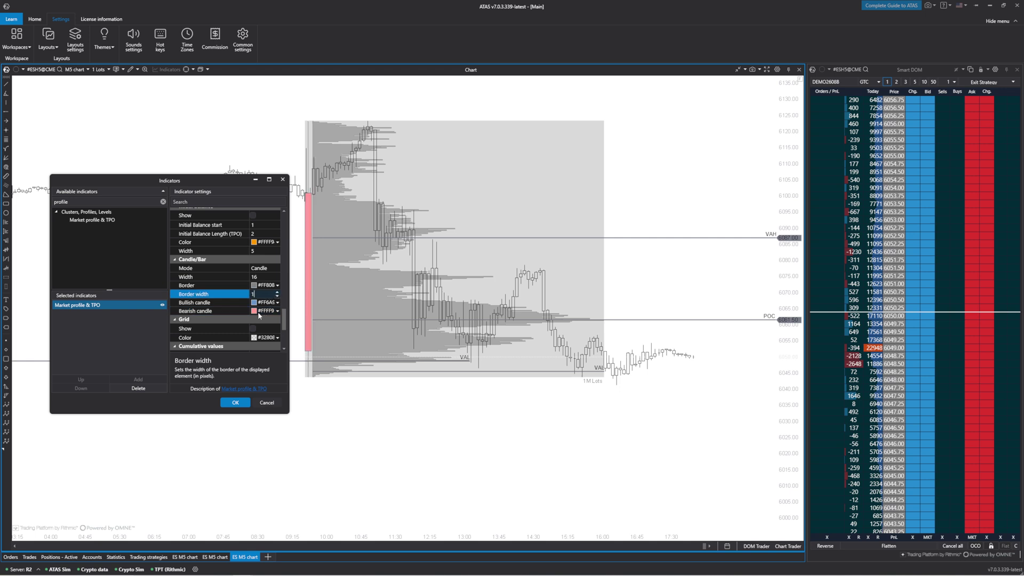
Make both the bearish and bullish candle colours translucent.
{"action": "left_click", "coordinate": [258, 312]}
{"action": "left_click", "coordinate": [295, 318]}
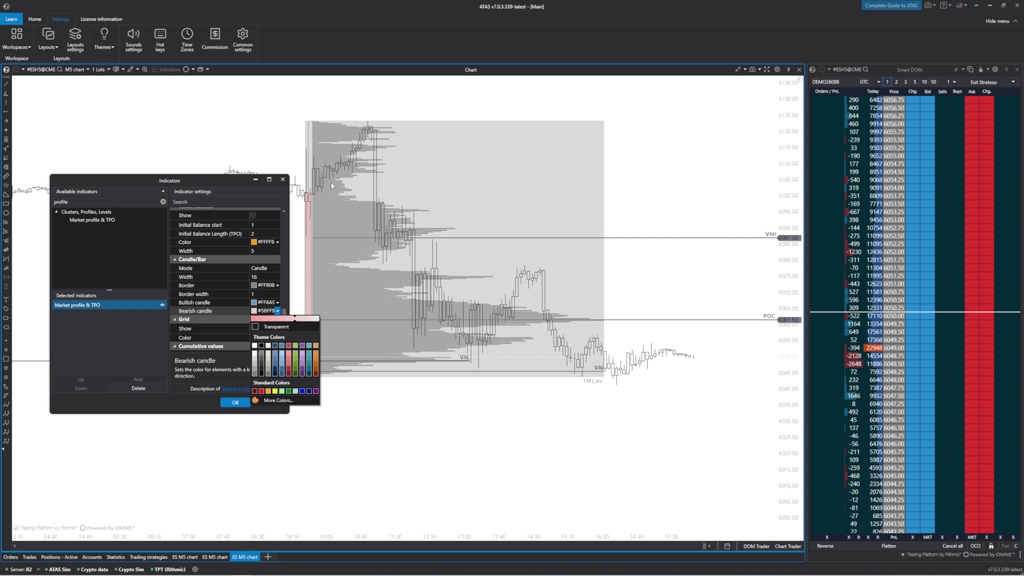
{"action": "left_click", "coordinate": [276, 303]}
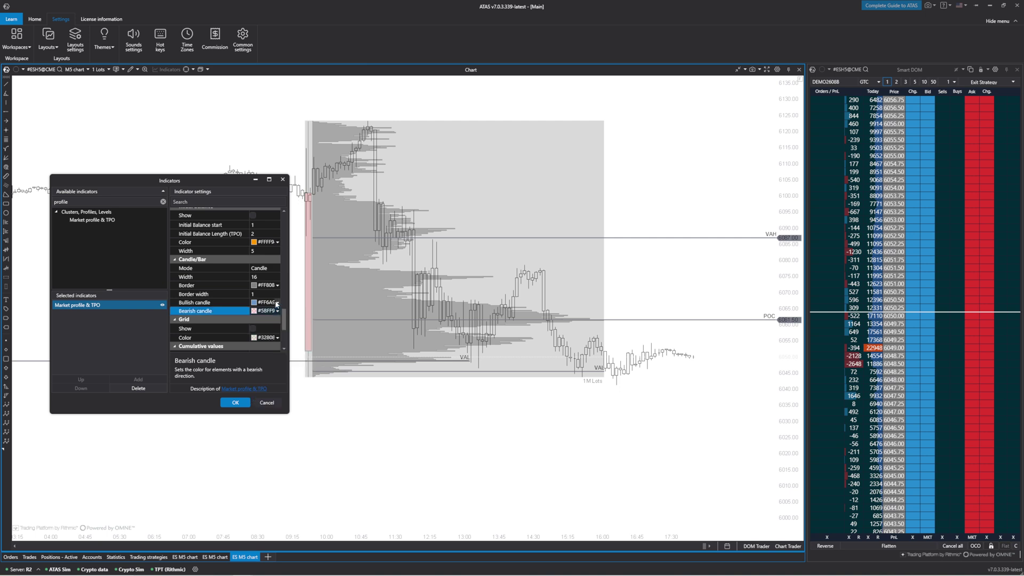
{"action": "left_click", "coordinate": [277, 303]}
{"action": "left_click", "coordinate": [296, 310]}
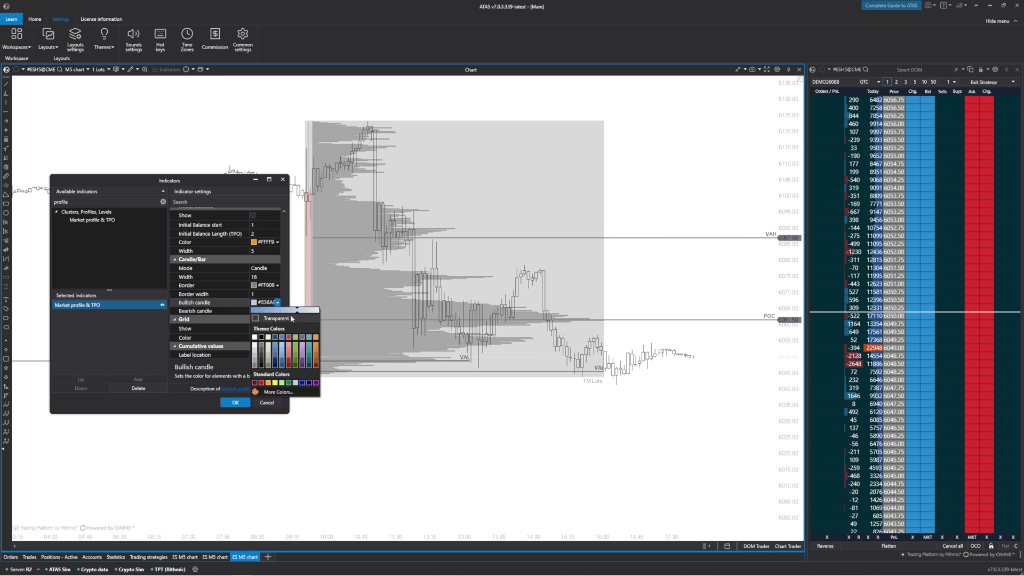
{"action": "left_click", "coordinate": [288, 319]}
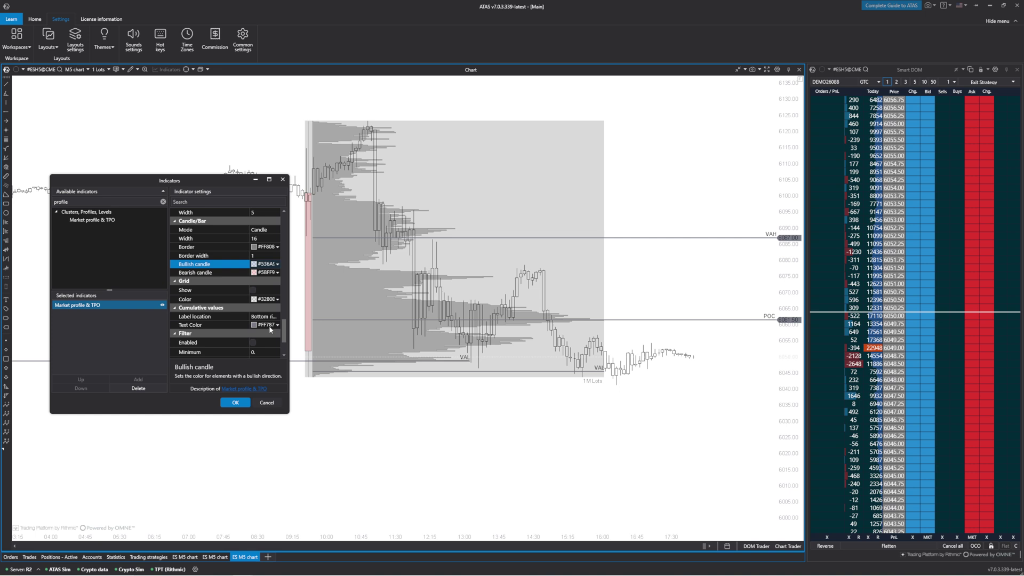
{"action": "scroll", "coordinate": [270, 330], "scroll_direction": "down", "scroll_amount": 3}
{"action": "left_click_drag", "start_coordinate": [283, 333], "coordinate": [285, 342]}
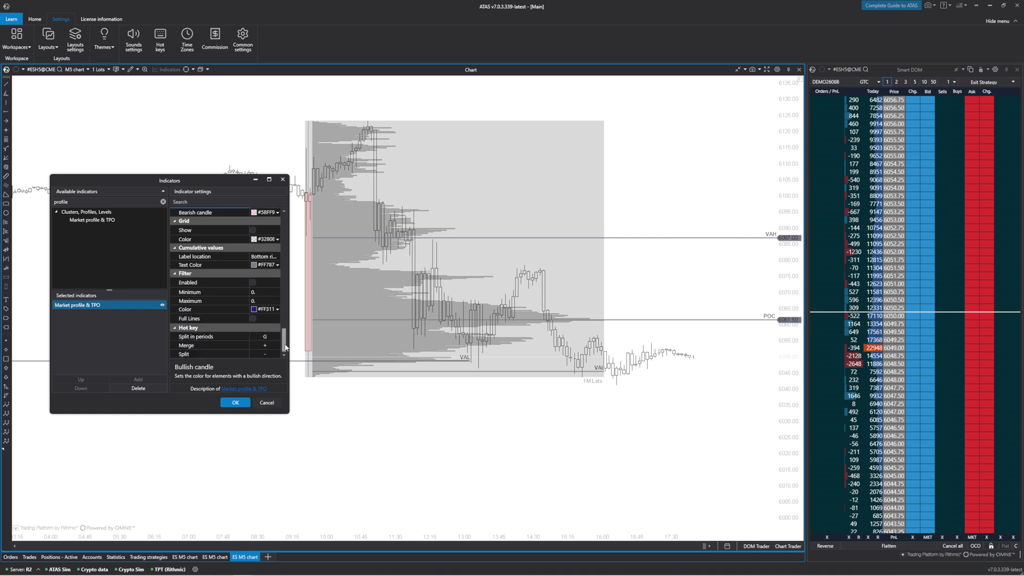
{"action": "scroll", "coordinate": [280, 341], "scroll_direction": "up", "scroll_amount": 10}
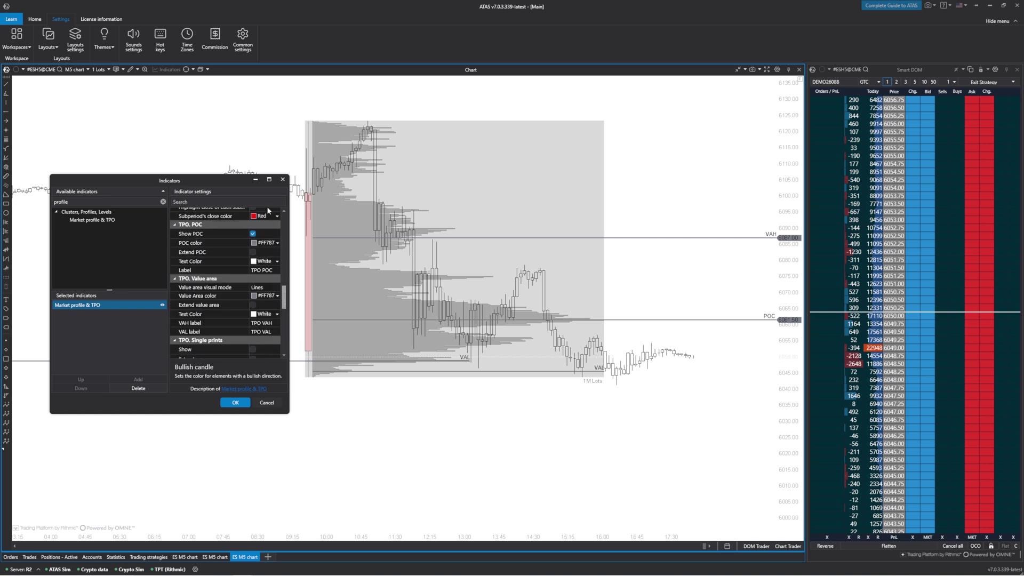
Confirm the indicator settings with OK, then zoom out and pan to frame several days' RTH profiles.
{"action": "left_click", "coordinate": [236, 403]}
{"action": "scroll", "coordinate": [238, 538], "scroll_direction": "down", "scroll_amount": 5}
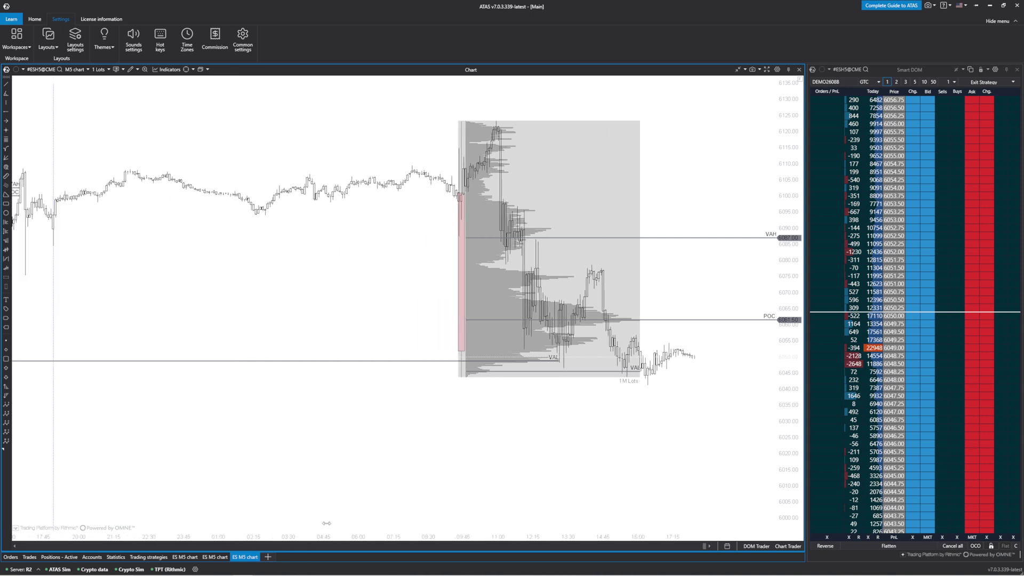
{"action": "left_click_drag", "start_coordinate": [430, 512], "coordinate": [357, 449]}
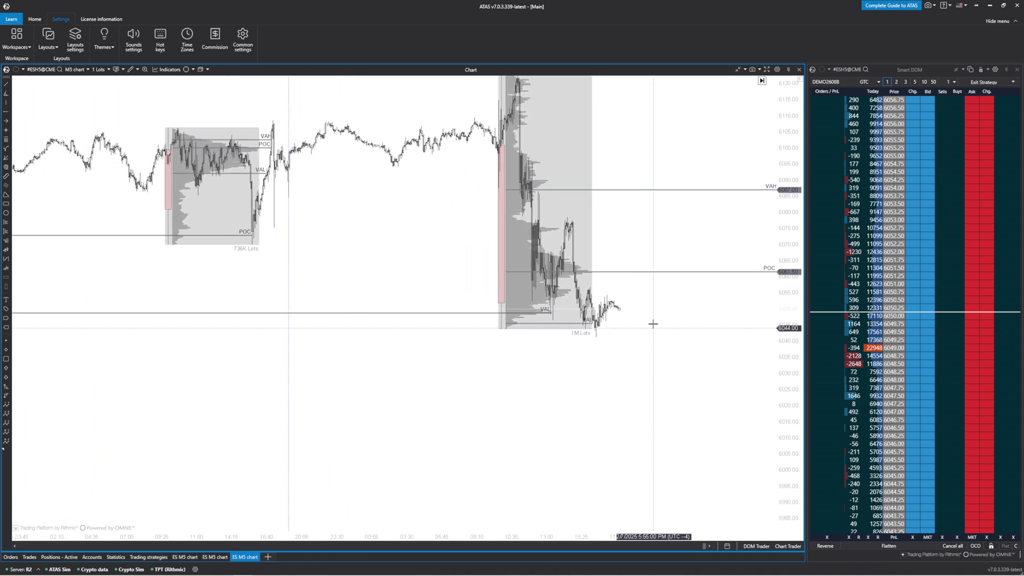
{"action": "left_click_drag", "start_coordinate": [779, 333], "coordinate": [508, 470]}
{"action": "scroll", "coordinate": [425, 518], "scroll_direction": "up", "scroll_amount": 2}
{"action": "left_click_drag", "start_coordinate": [397, 535], "coordinate": [462, 538]}
{"action": "left_click_drag", "start_coordinate": [232, 322], "coordinate": [80, 413]}
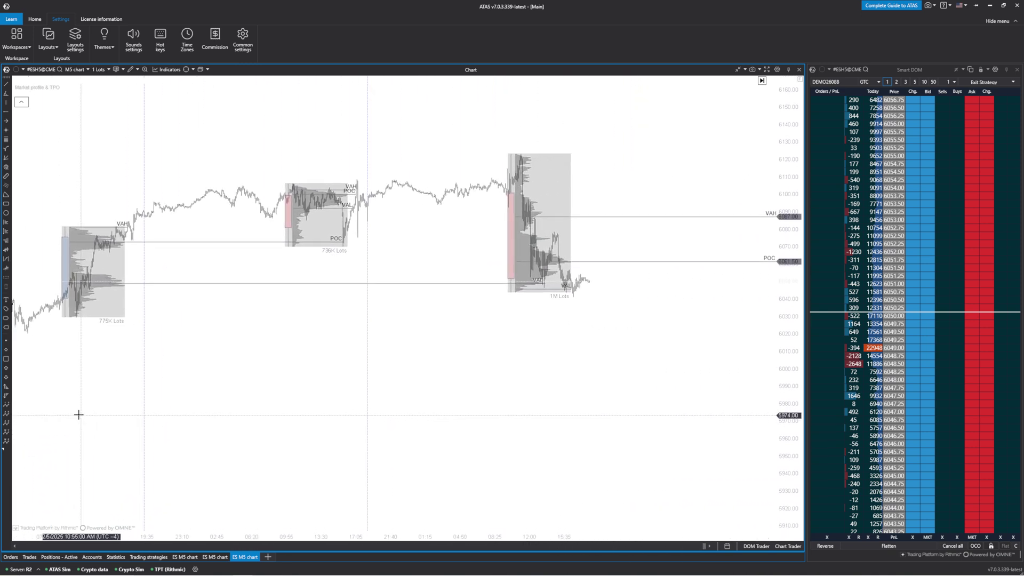